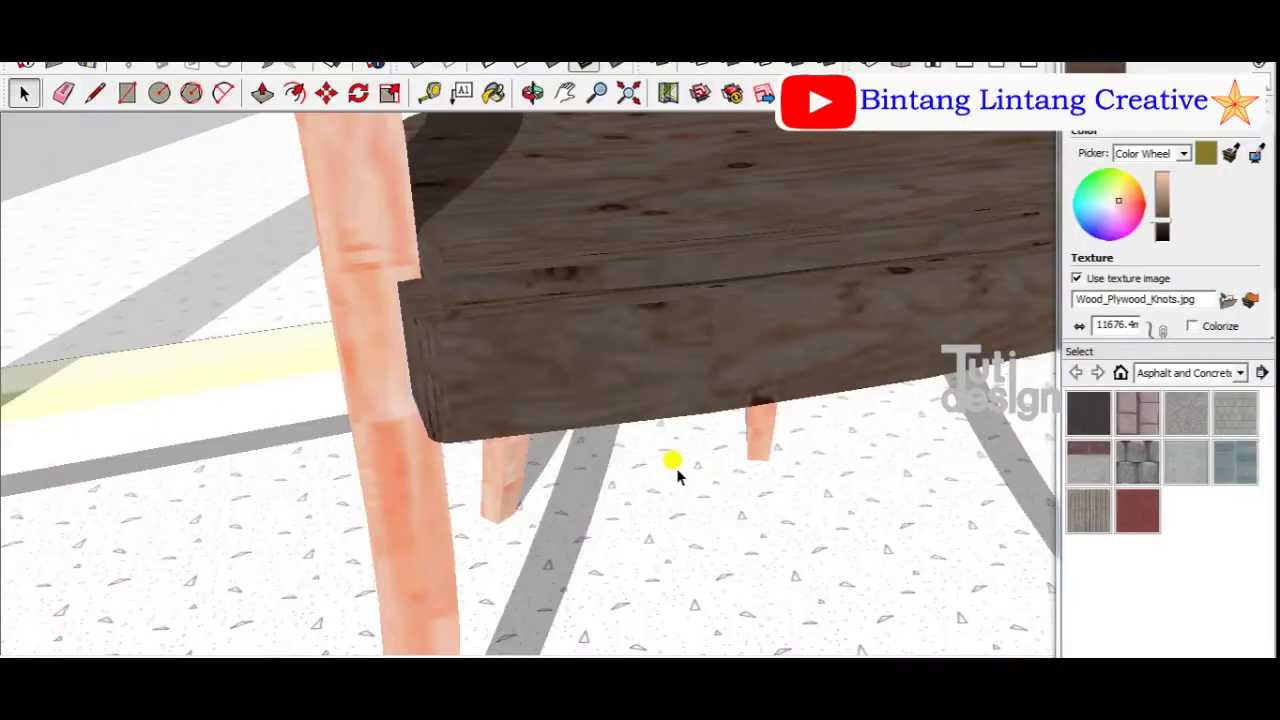
# Step: Orbit the view to look beneath the chair's seat
pyautogui.moveTo(676, 476)
pyautogui.mouseDown(button='middle')
pyautogui.moveTo(586, 480)
pyautogui.moveTo(700, 480)
pyautogui.moveTo(720, 466)
pyautogui.moveTo(820, 491)
pyautogui.mouseUp(button='middle')
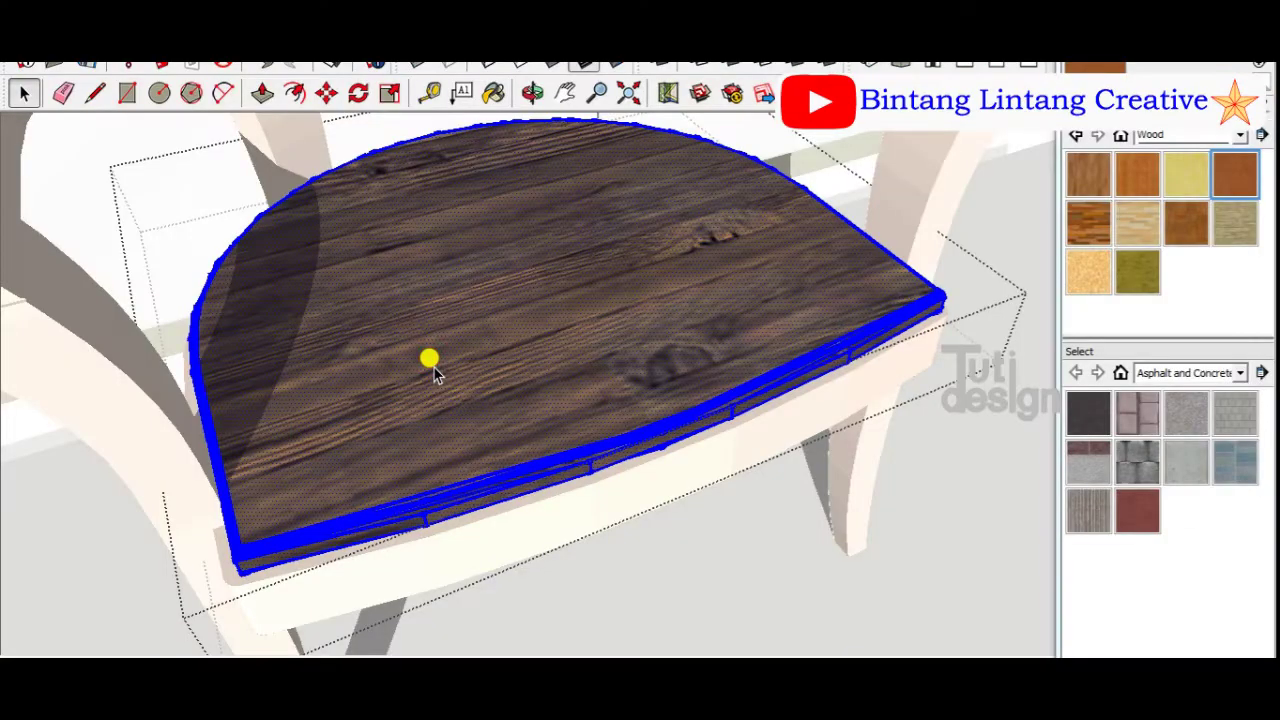
# Step: Paint the seat with the Wood_Plywood_Knots material and bring up its Edit settings
pyautogui.press('b')
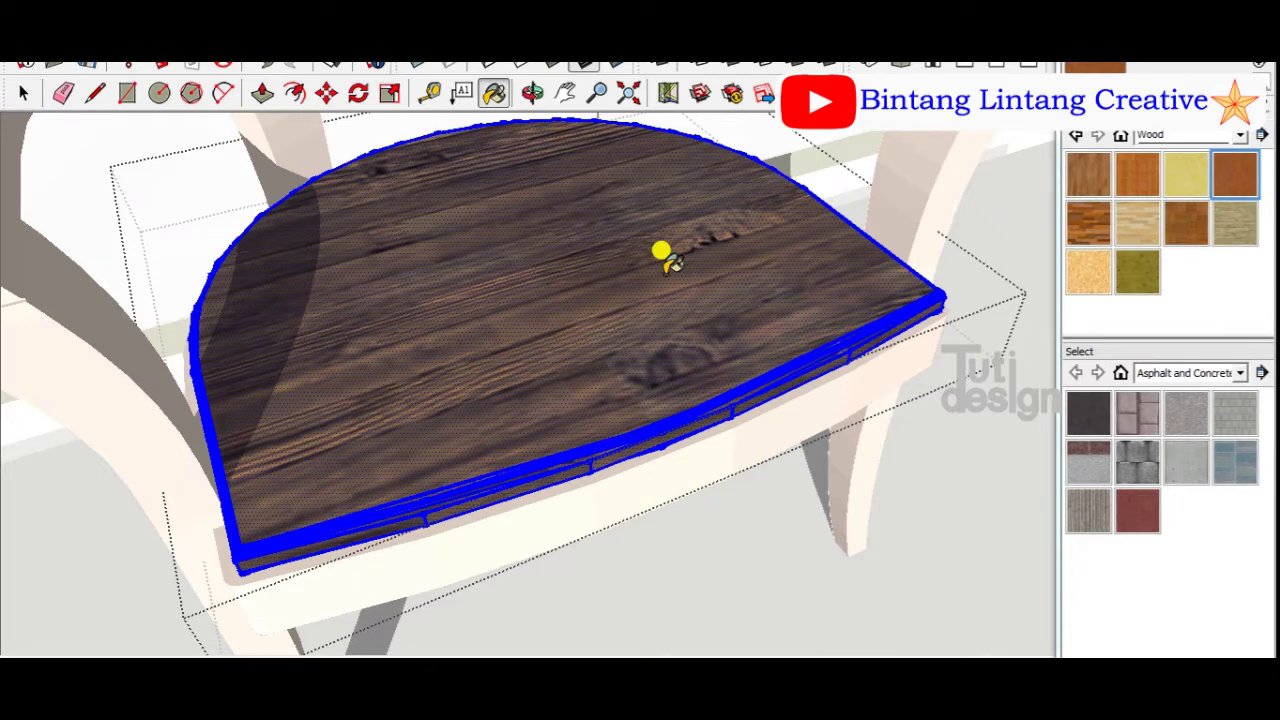
pyautogui.click(688, 332)
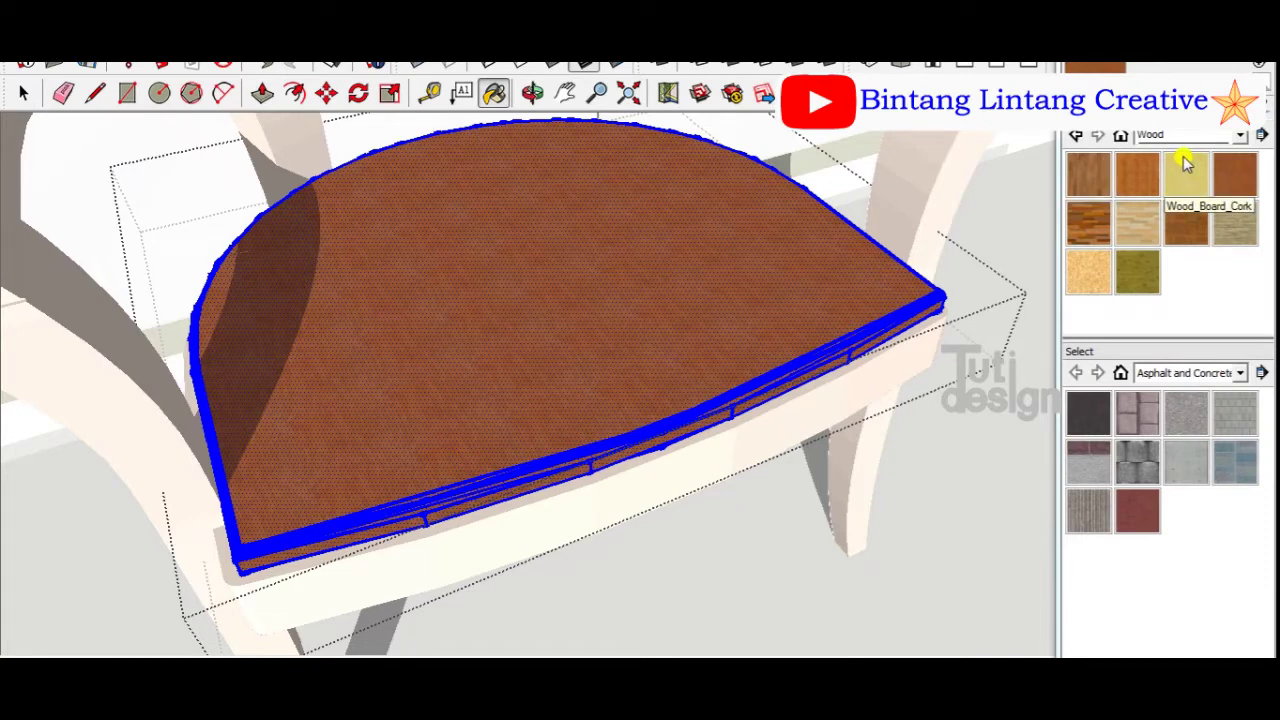
pyautogui.click(1196, 232)
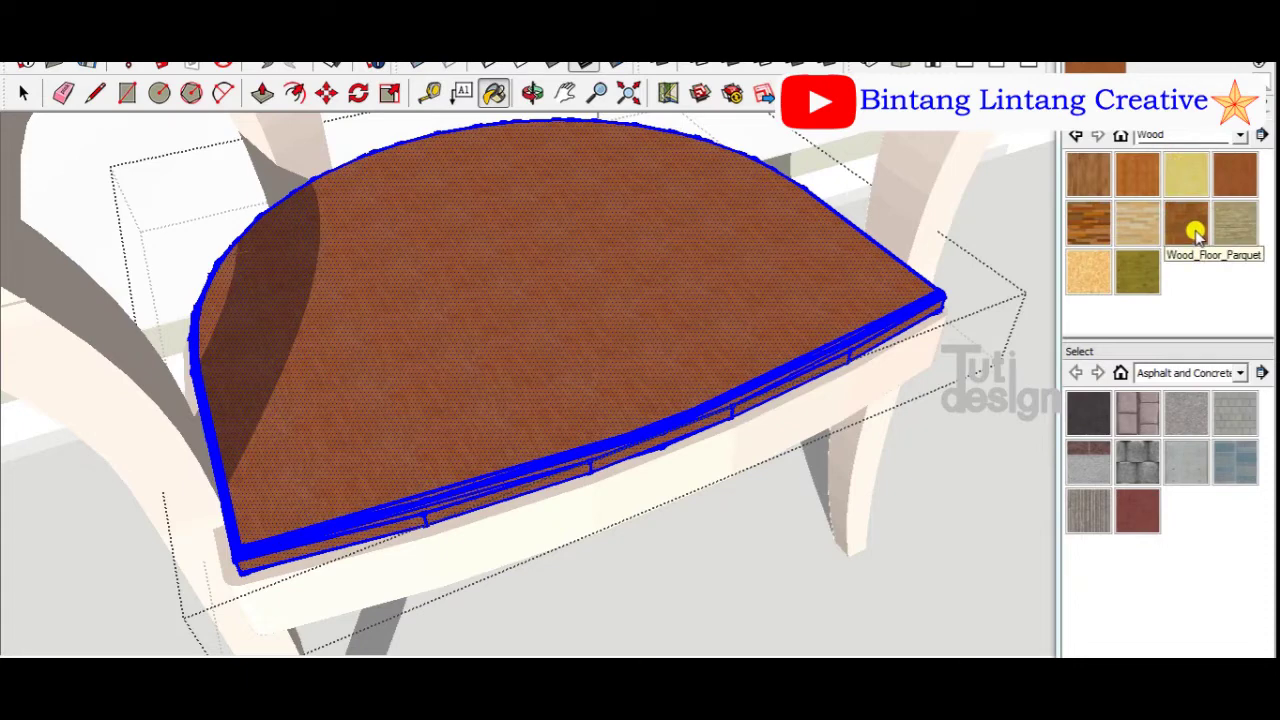
pyautogui.click(1140, 270)
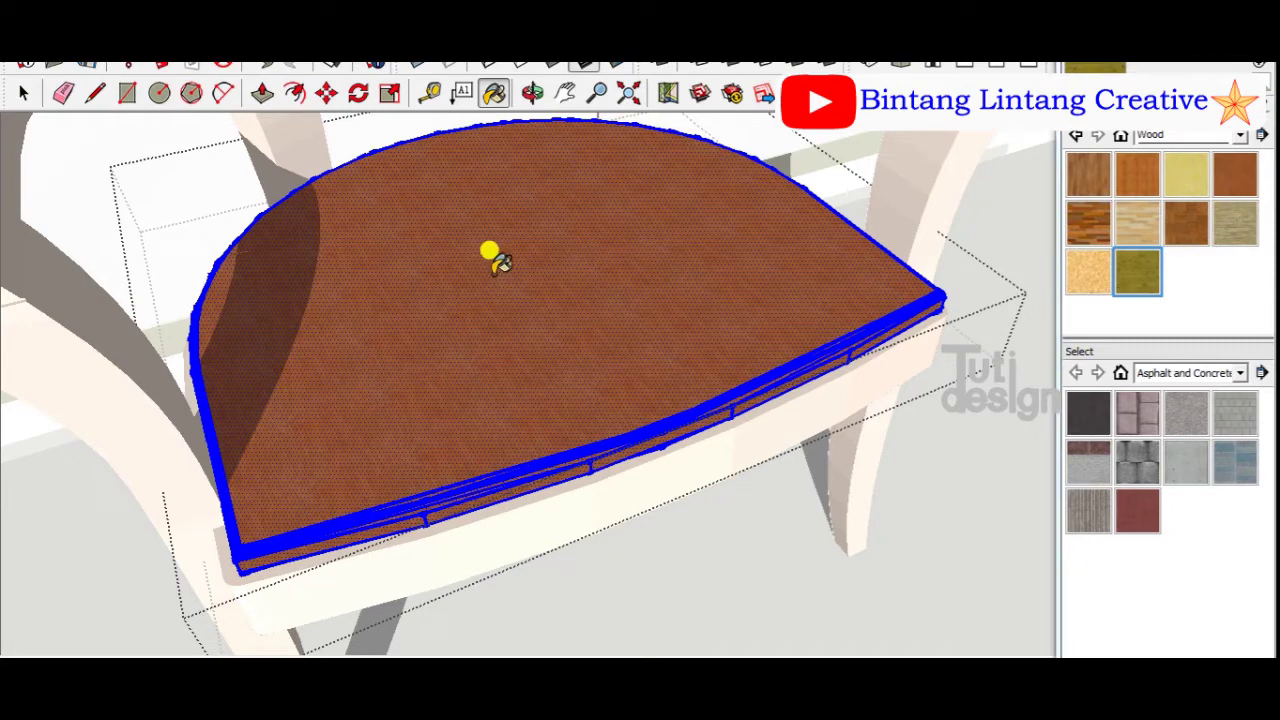
pyautogui.click(655, 390)
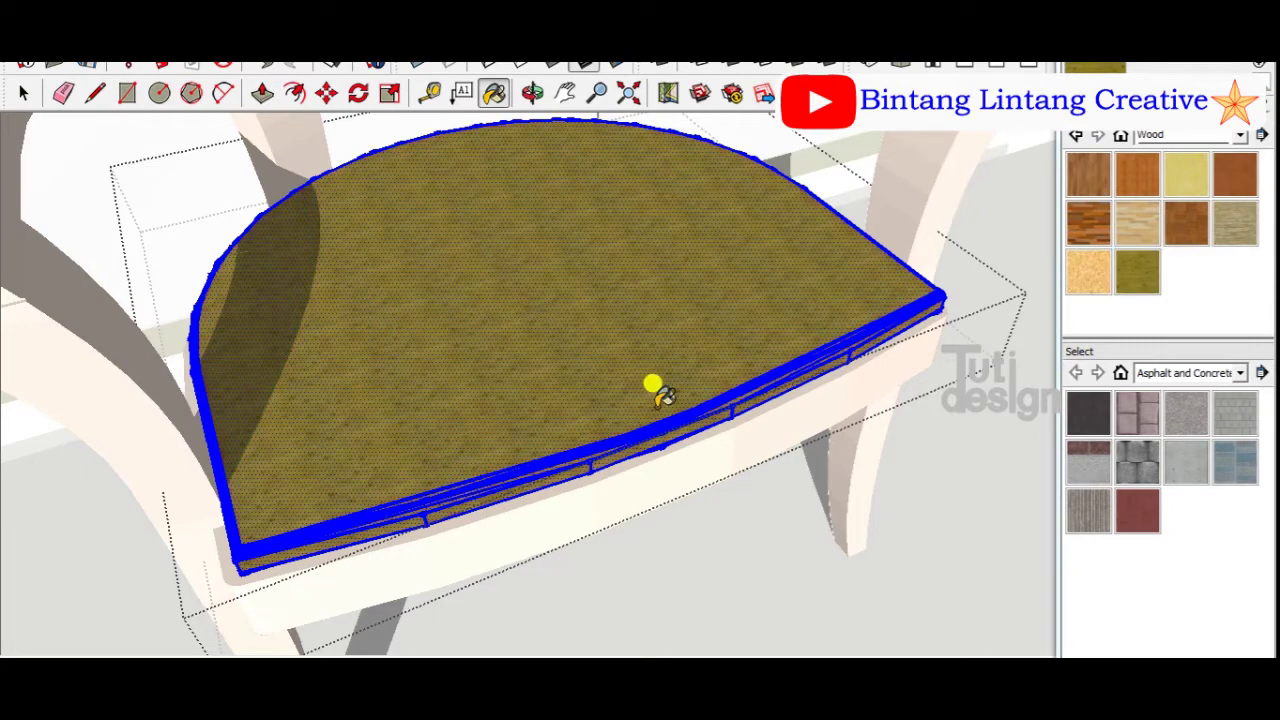
pyautogui.click(1136, 125)
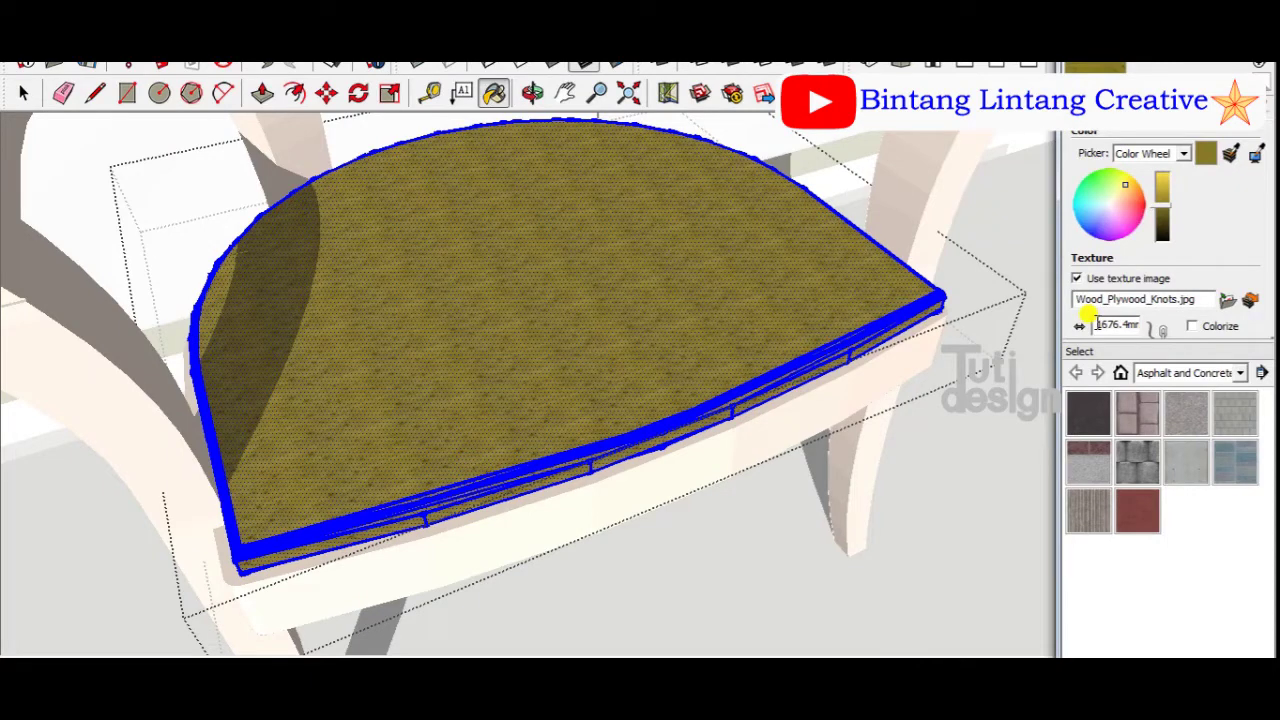
# Step: Recolour the Wood_Plywood_Knots texture from olive toward a greyish brown on the colour wheel
pyautogui.doubleClick(1100, 324)
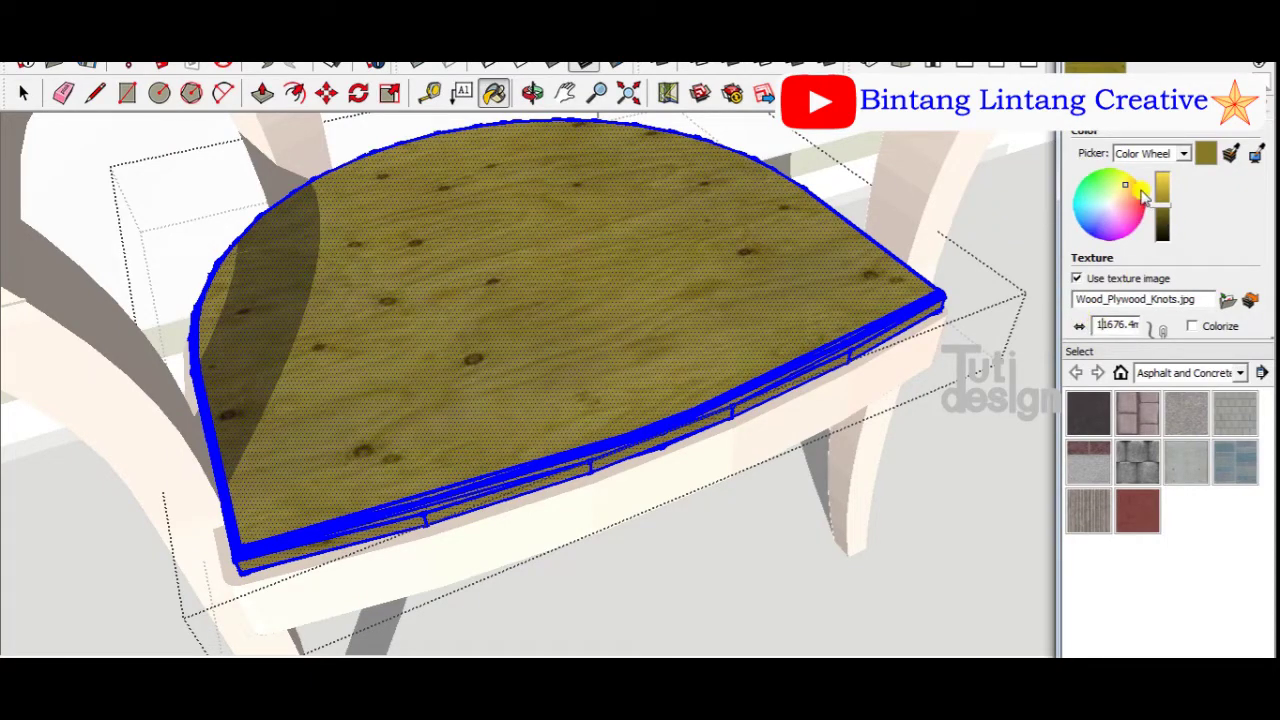
pyautogui.moveTo(1130, 188)
pyautogui.mouseDown()
pyautogui.moveTo(1126, 226)
pyautogui.moveTo(1116, 198)
pyautogui.moveTo(1166, 222)
pyautogui.mouseUp()
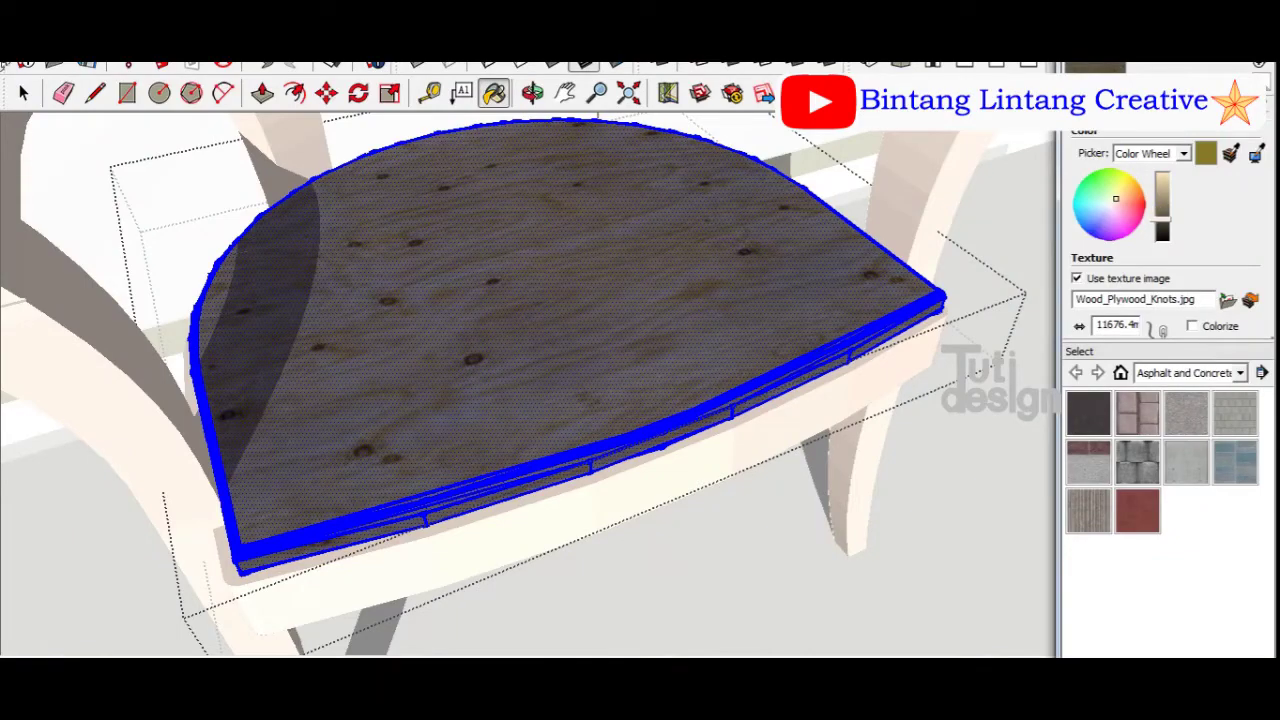
# Step: From a low front view, adjust the seat tint's hue and brightness toward brown
pyautogui.click(22, 93)
pyautogui.click(985, 212)
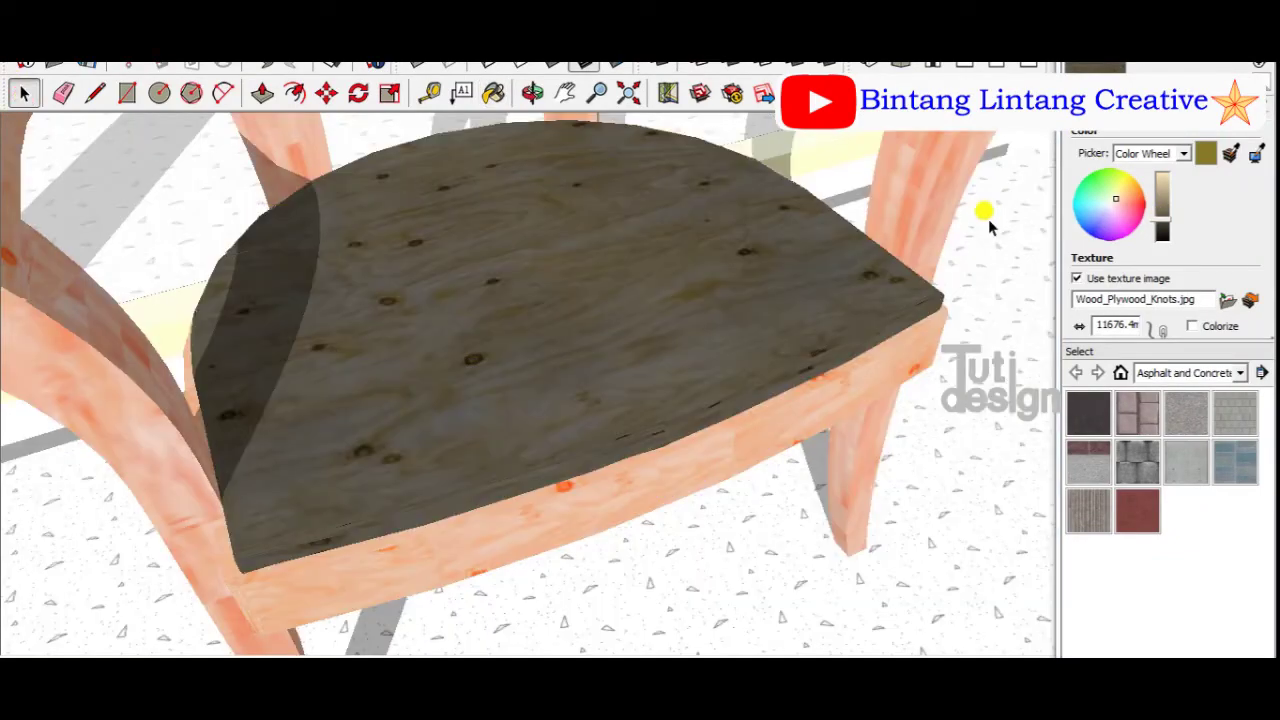
pyautogui.moveTo(771, 394)
pyautogui.mouseDown(button='middle')
pyautogui.moveTo(686, 414)
pyautogui.moveTo(670, 500)
pyautogui.moveTo(663, 417)
pyautogui.moveTo(1000, 286)
pyautogui.mouseUp(button='middle')
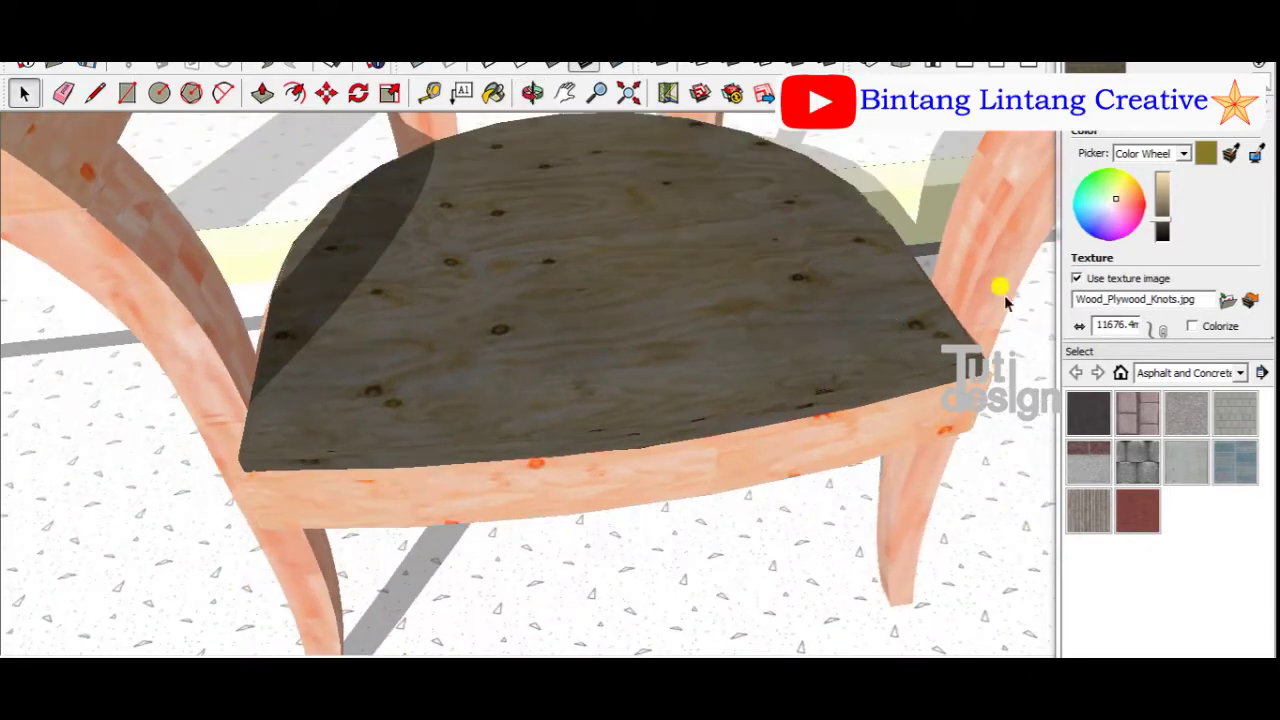
pyautogui.click(1124, 204)
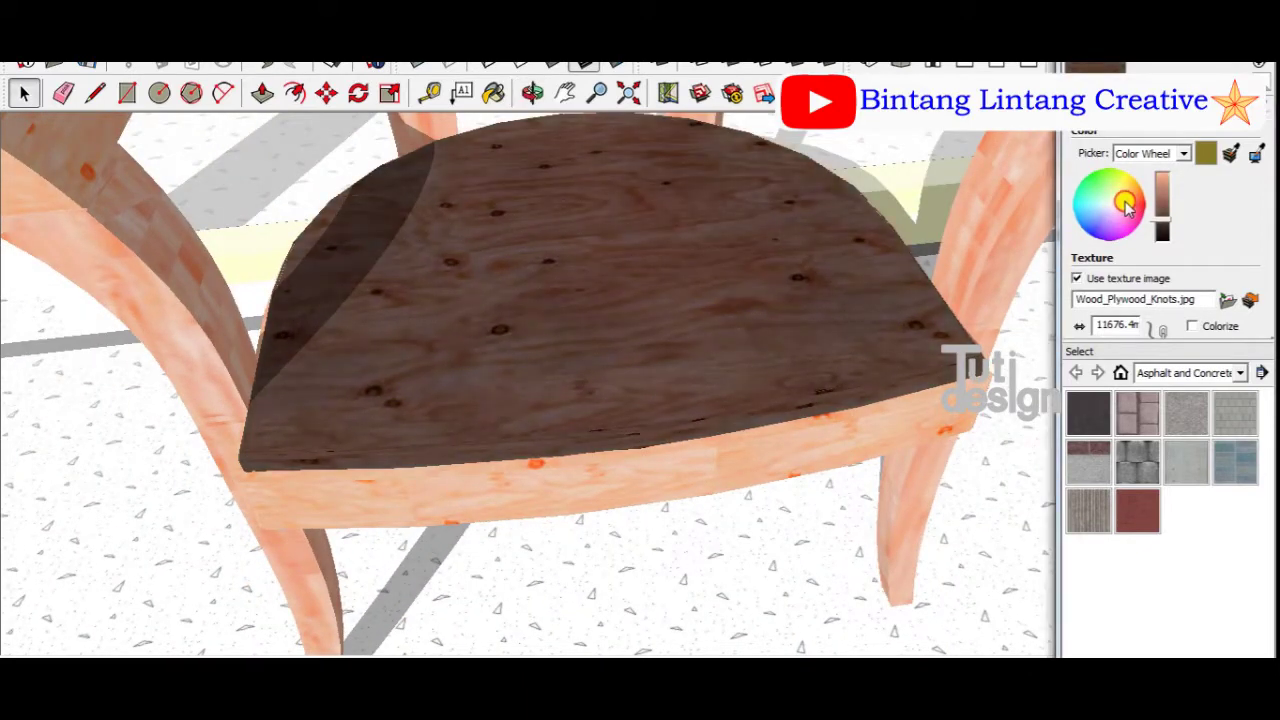
pyautogui.moveTo(1162, 200); pyautogui.dragTo(1167, 226)
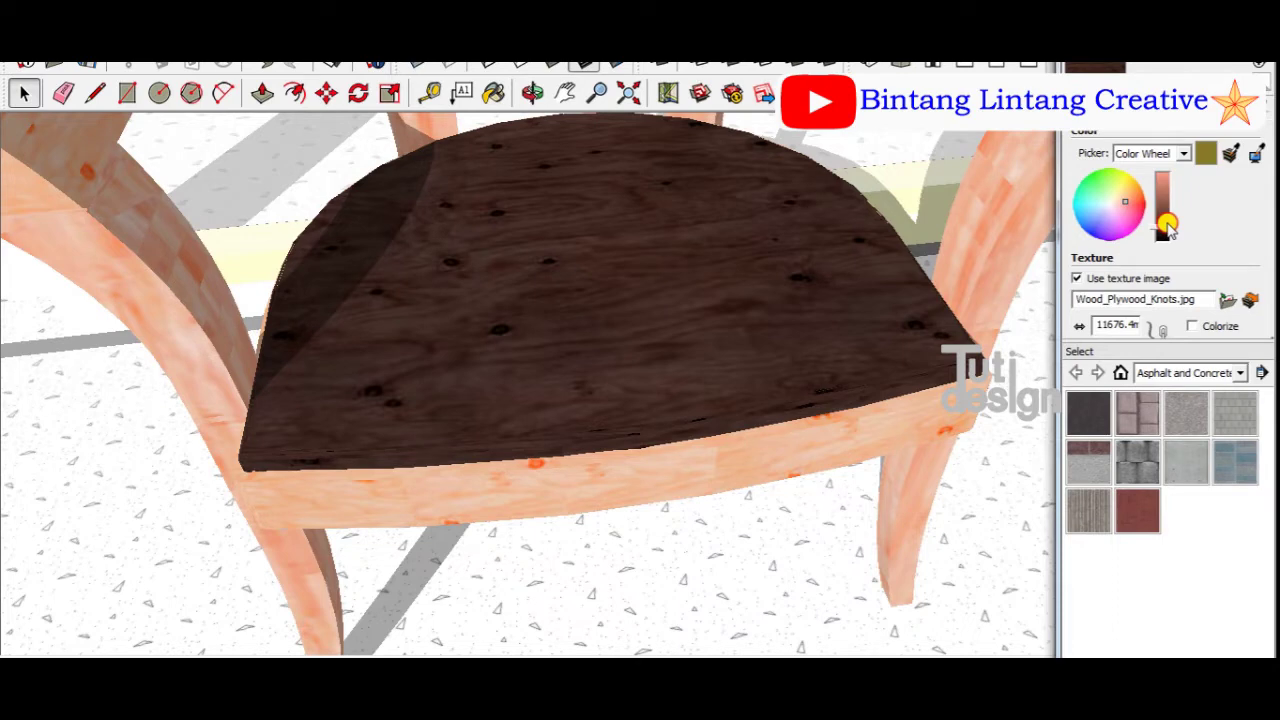
pyautogui.moveTo(1168, 229); pyautogui.dragTo(1168, 226)
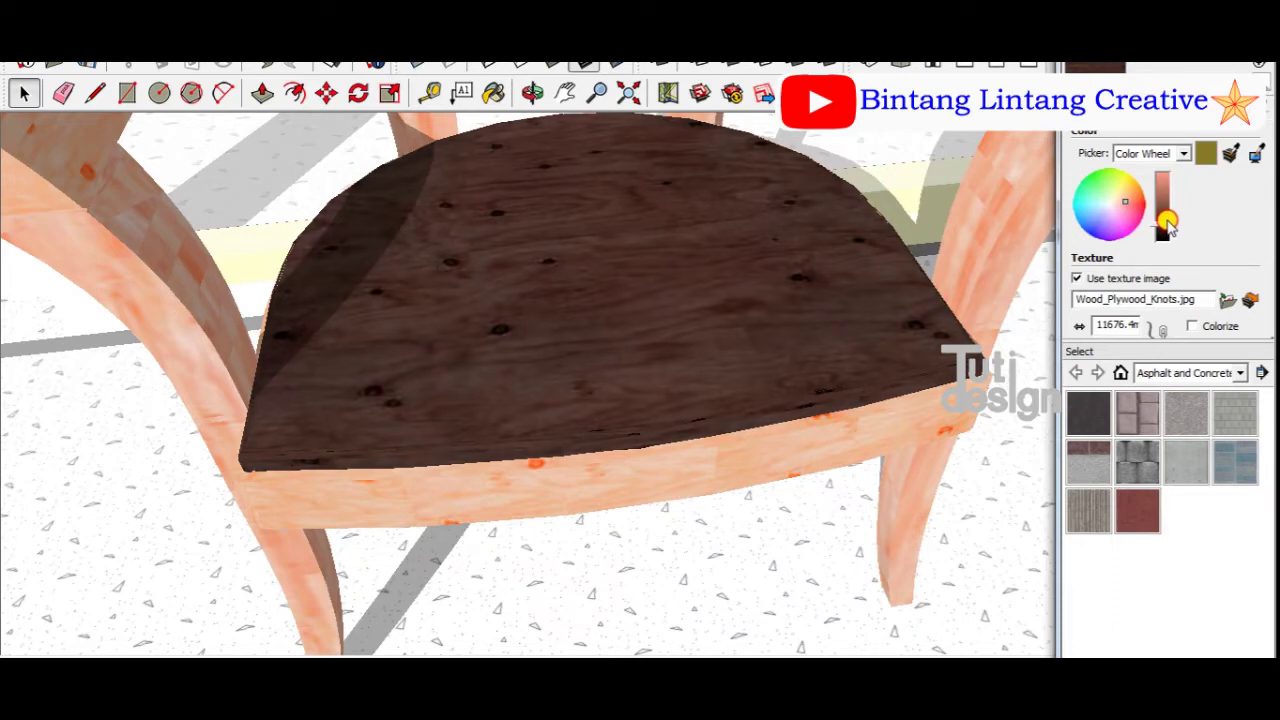
pyautogui.click(1122, 204)
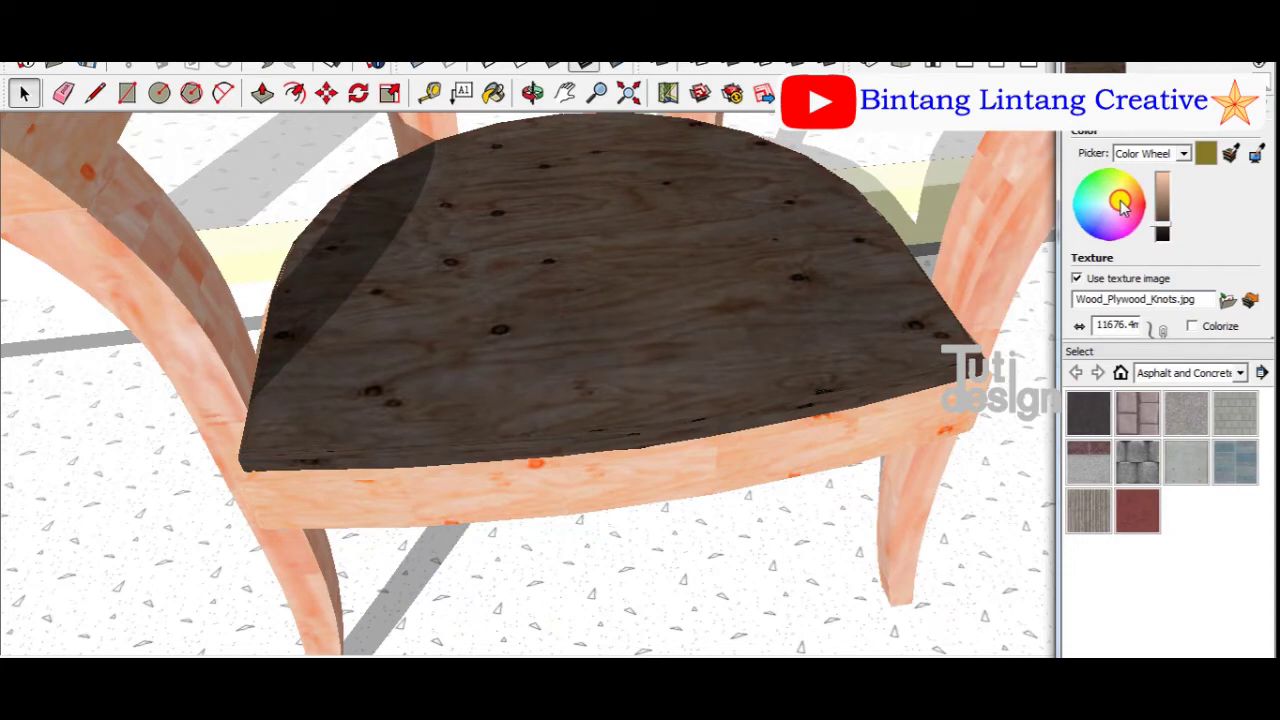
pyautogui.moveTo(1162, 218); pyautogui.dragTo(1165, 220)
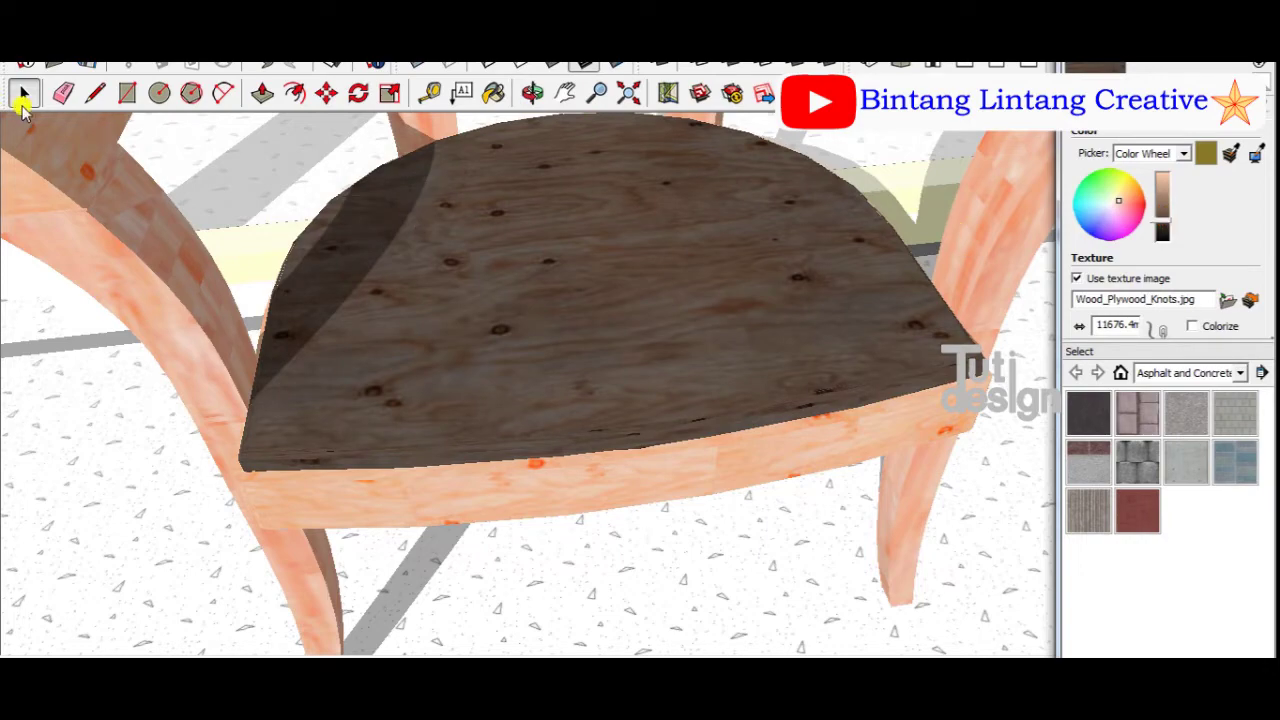
pyautogui.click(23, 91)
# Step: Paint the front apron under the seat with the dark plywood-knots material
pyautogui.moveTo(600, 537)
pyautogui.mouseDown(button='middle')
pyautogui.moveTo(818, 420)
pyautogui.moveTo(786, 251)
pyautogui.mouseUp(button='middle')
pyautogui.scroll(3, 786, 251)
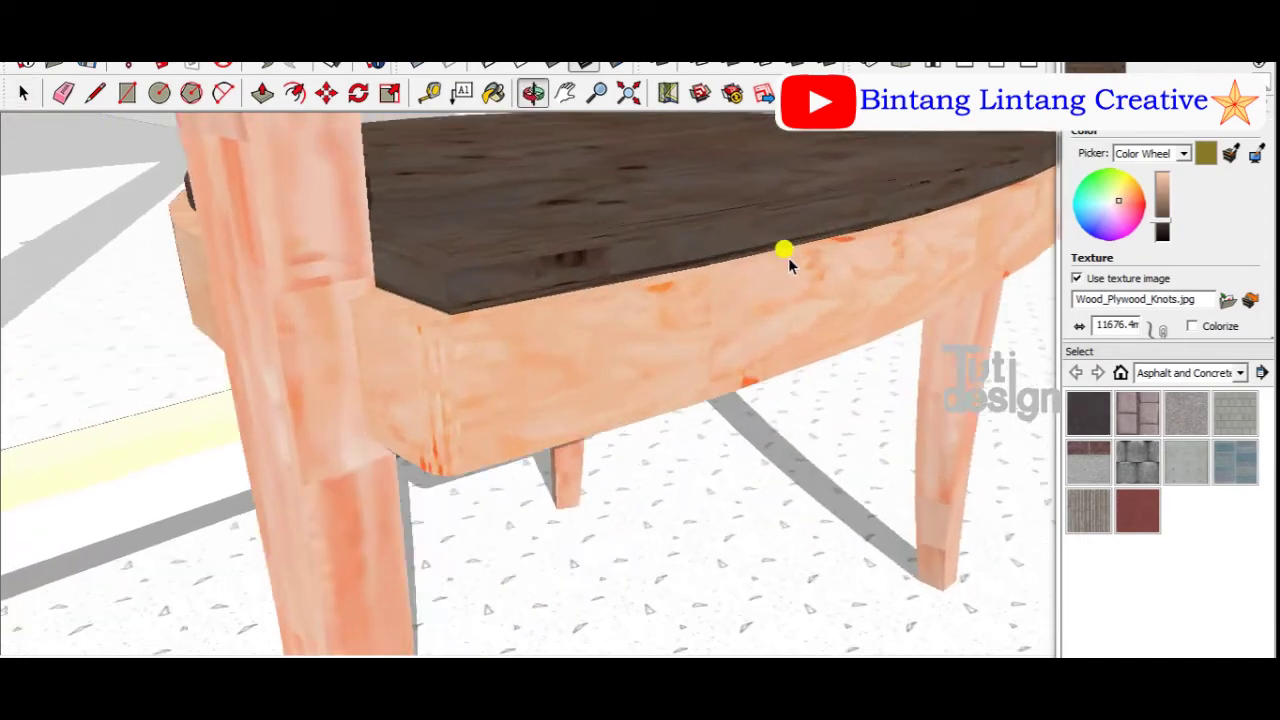
pyautogui.scroll(2, 694, 300)
pyautogui.scroll(2, 650, 292)
pyautogui.doubleClick(682, 367)
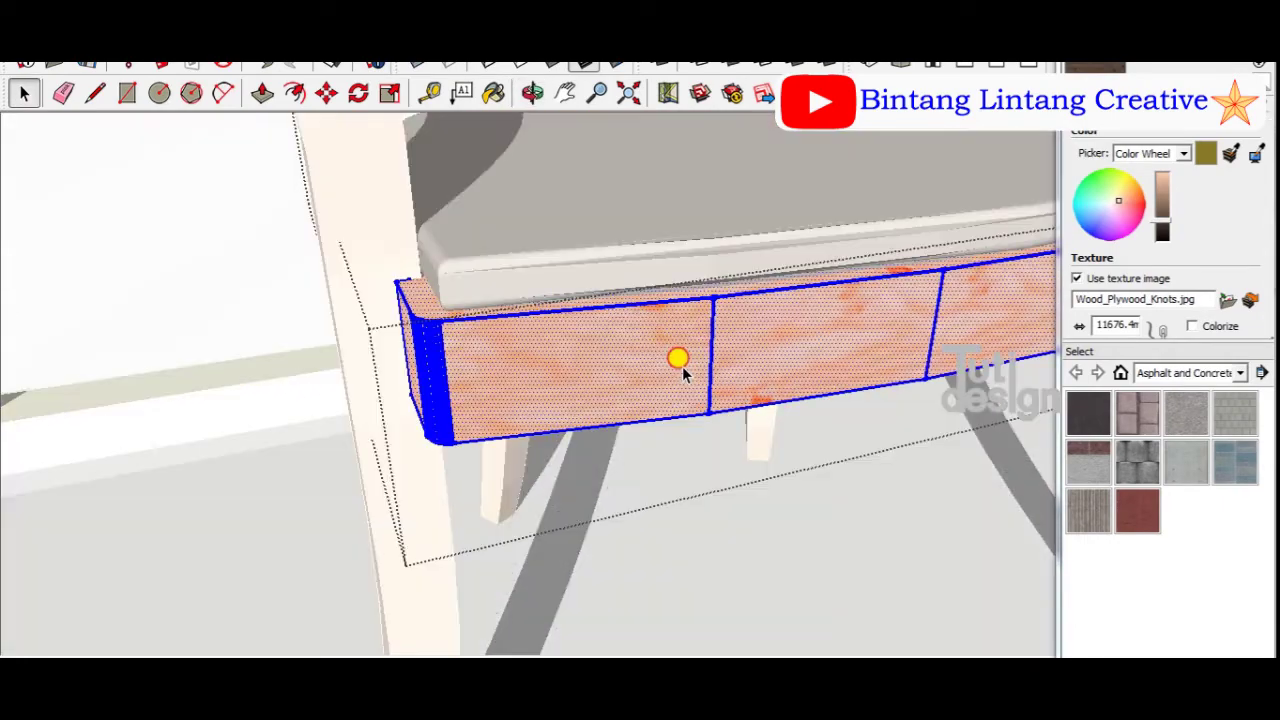
pyautogui.press('b')
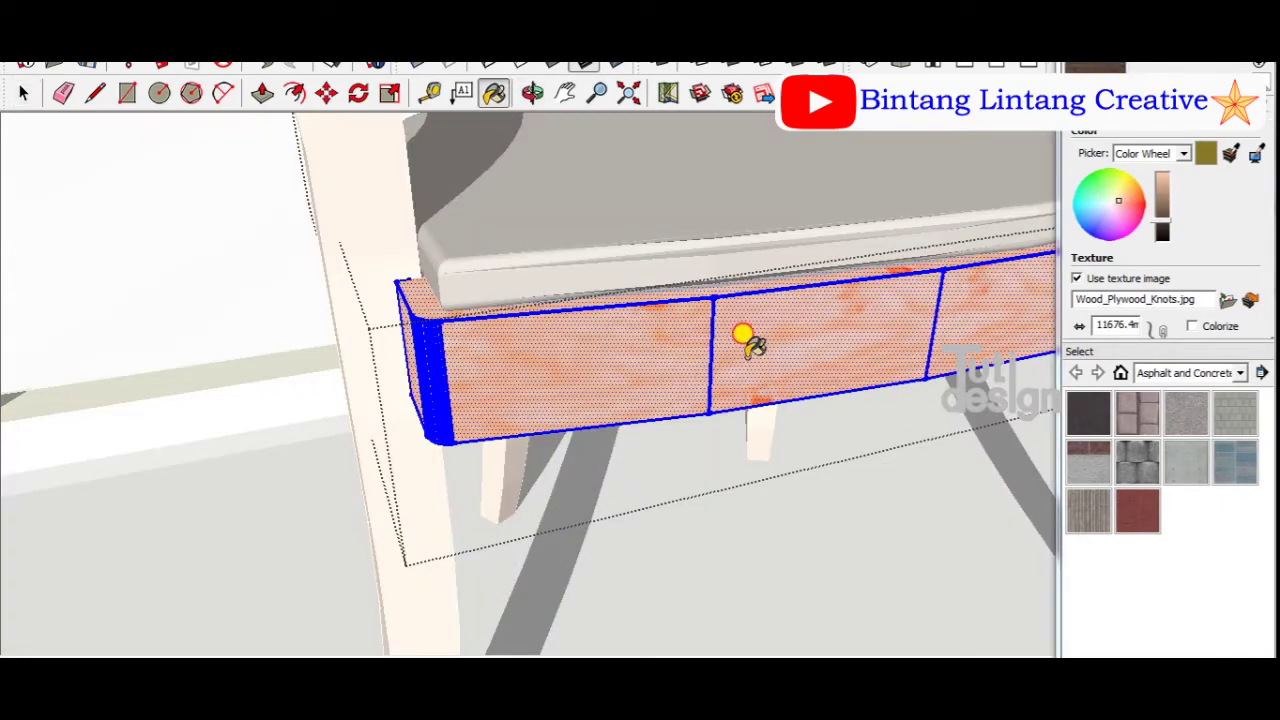
pyautogui.click(747, 343)
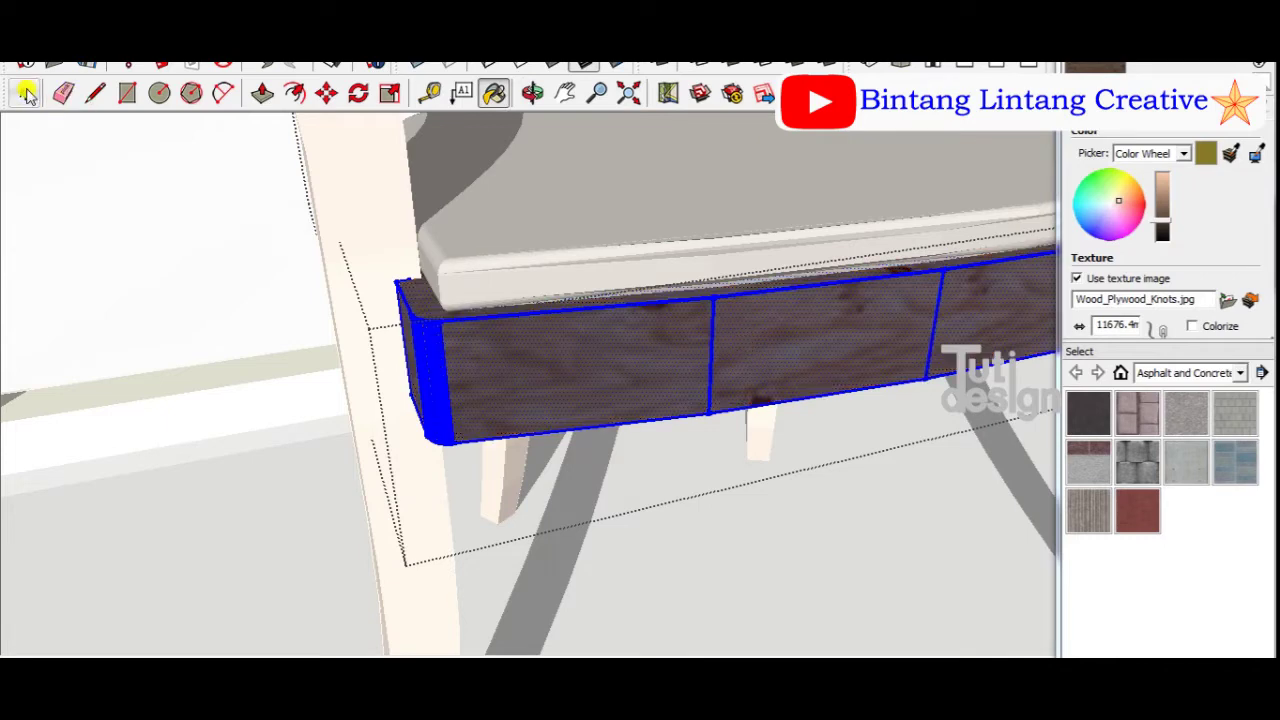
pyautogui.click(24, 92)
pyautogui.moveTo(671, 463)
pyautogui.mouseDown(button='middle')
pyautogui.moveTo(586, 480)
pyautogui.moveTo(706, 484)
pyautogui.moveTo(717, 466)
pyautogui.moveTo(840, 492)
pyautogui.moveTo(491, 491)
pyautogui.moveTo(777, 423)
pyautogui.moveTo(520, 437)
pyautogui.moveTo(691, 394)
pyautogui.moveTo(646, 400)
pyautogui.moveTo(645, 380)
pyautogui.moveTo(794, 411)
pyautogui.moveTo(534, 297)
pyautogui.mouseUp(button='middle')
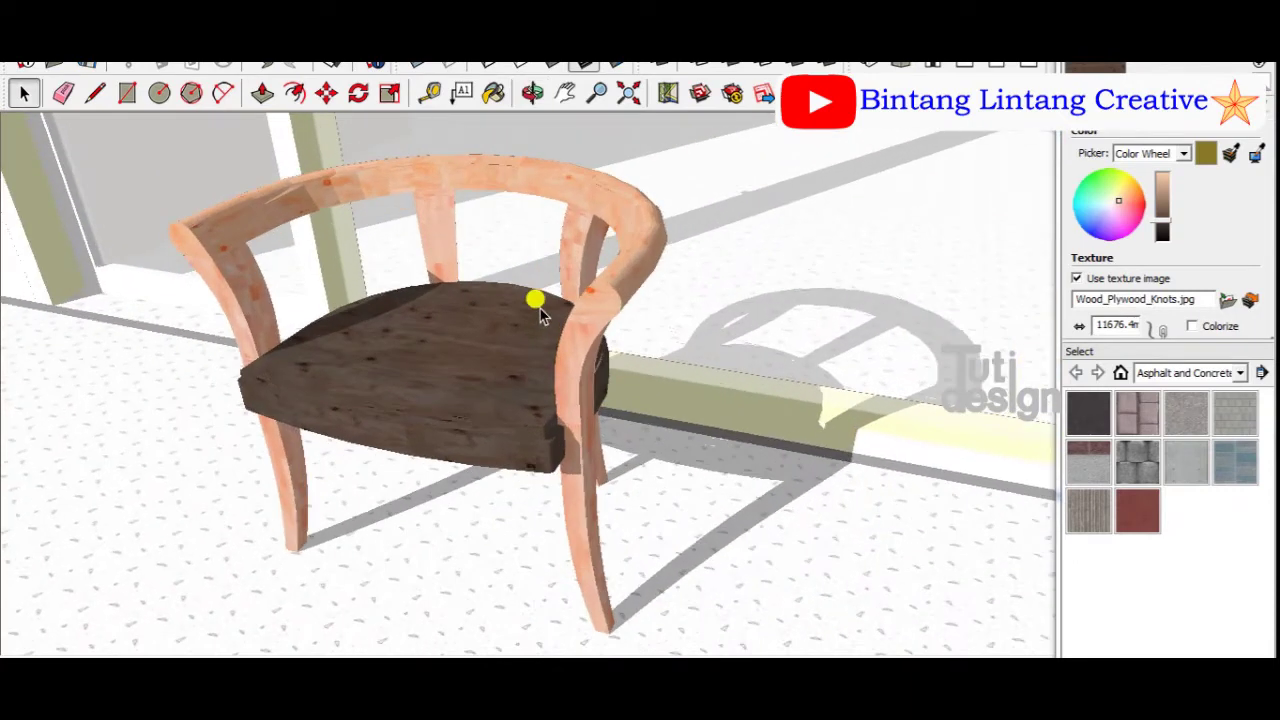
# Step: Paint the curved backrest and armrest rail with the dark plywood-knots texture
pyautogui.scroll(3, 597, 305)
pyautogui.doubleClick(602, 280)
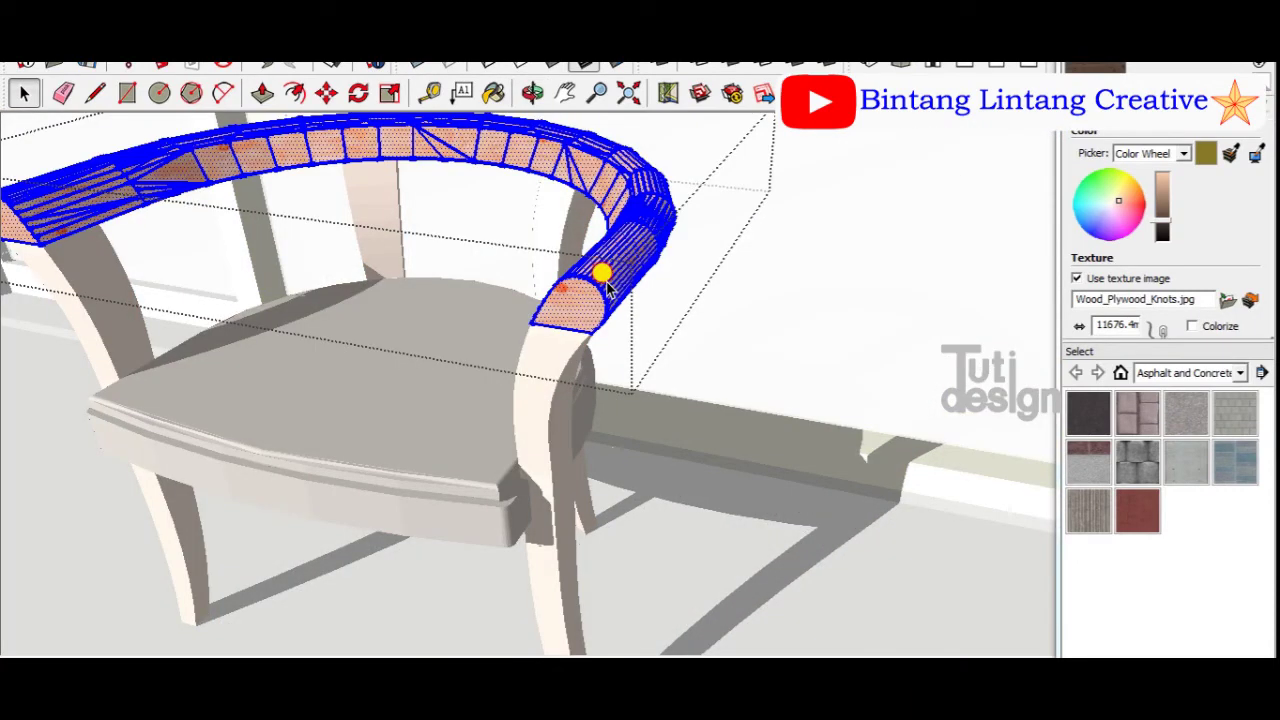
pyautogui.press('b')
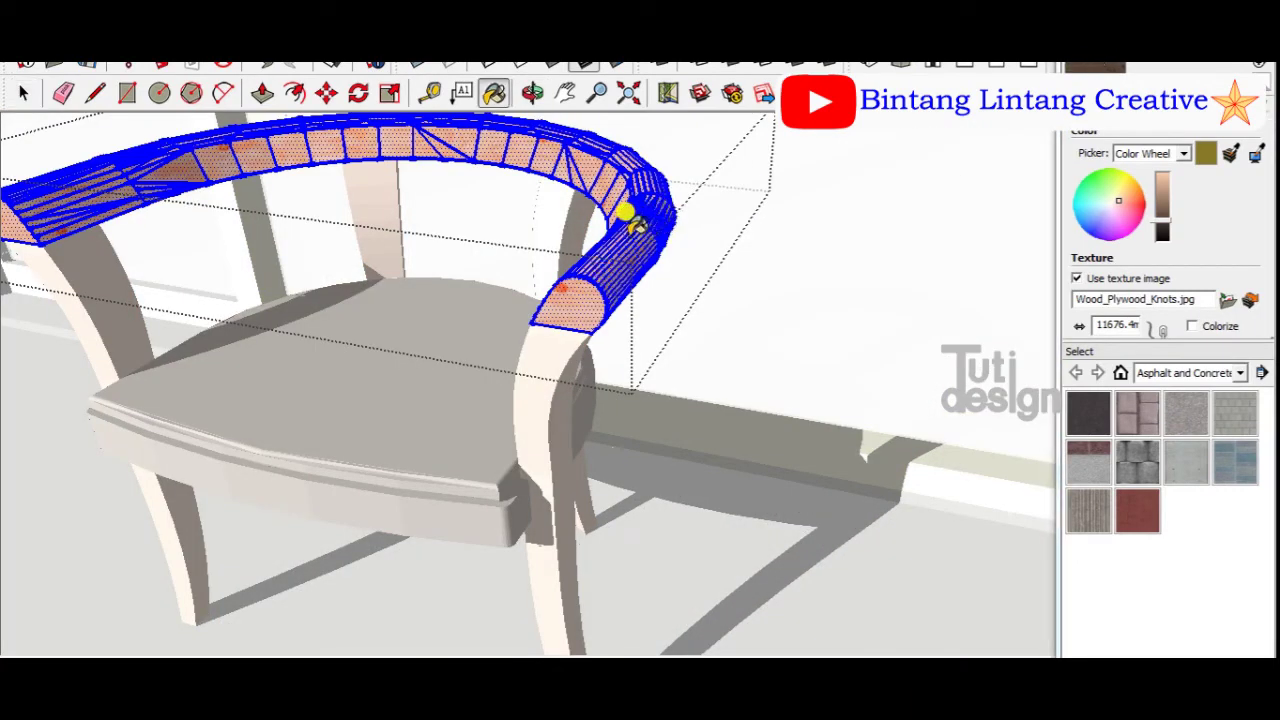
pyautogui.click(630, 220)
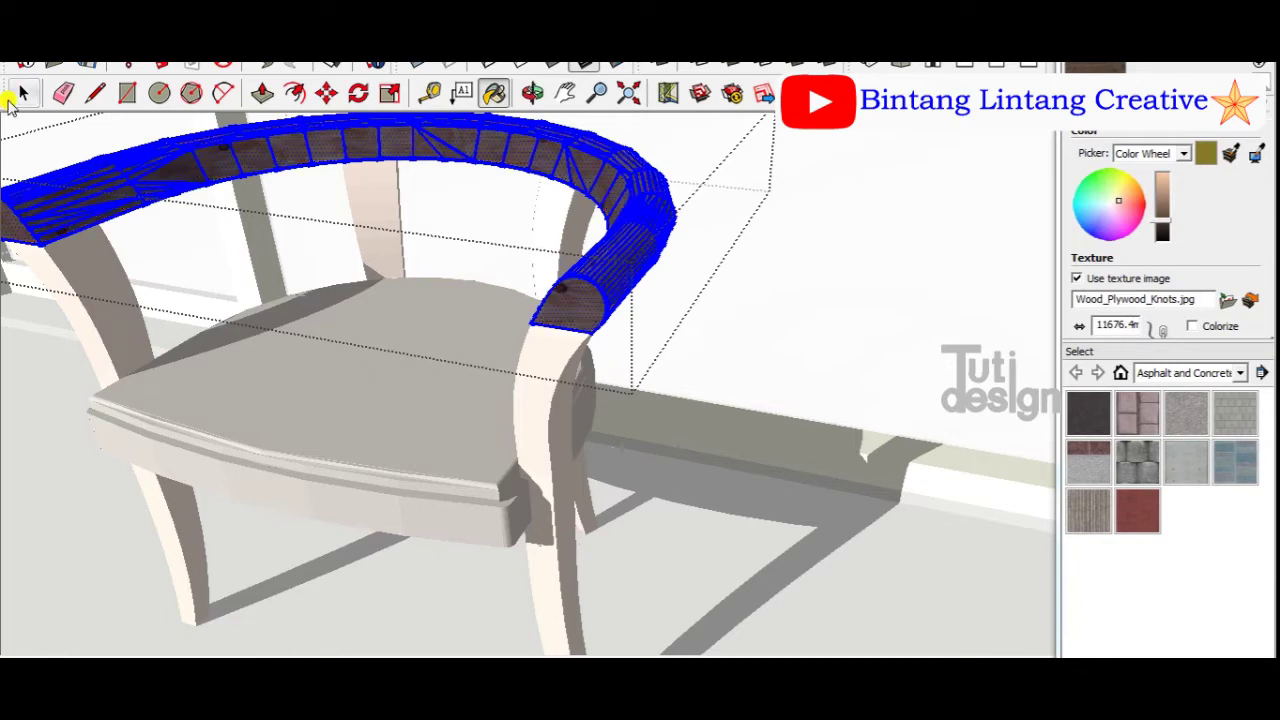
pyautogui.click(22, 92)
pyautogui.click(768, 256)
pyautogui.moveTo(768, 256)
pyautogui.mouseDown(button='middle')
pyautogui.moveTo(807, 274)
pyautogui.moveTo(565, 292)
pyautogui.moveTo(616, 290)
pyautogui.mouseUp(button='middle')
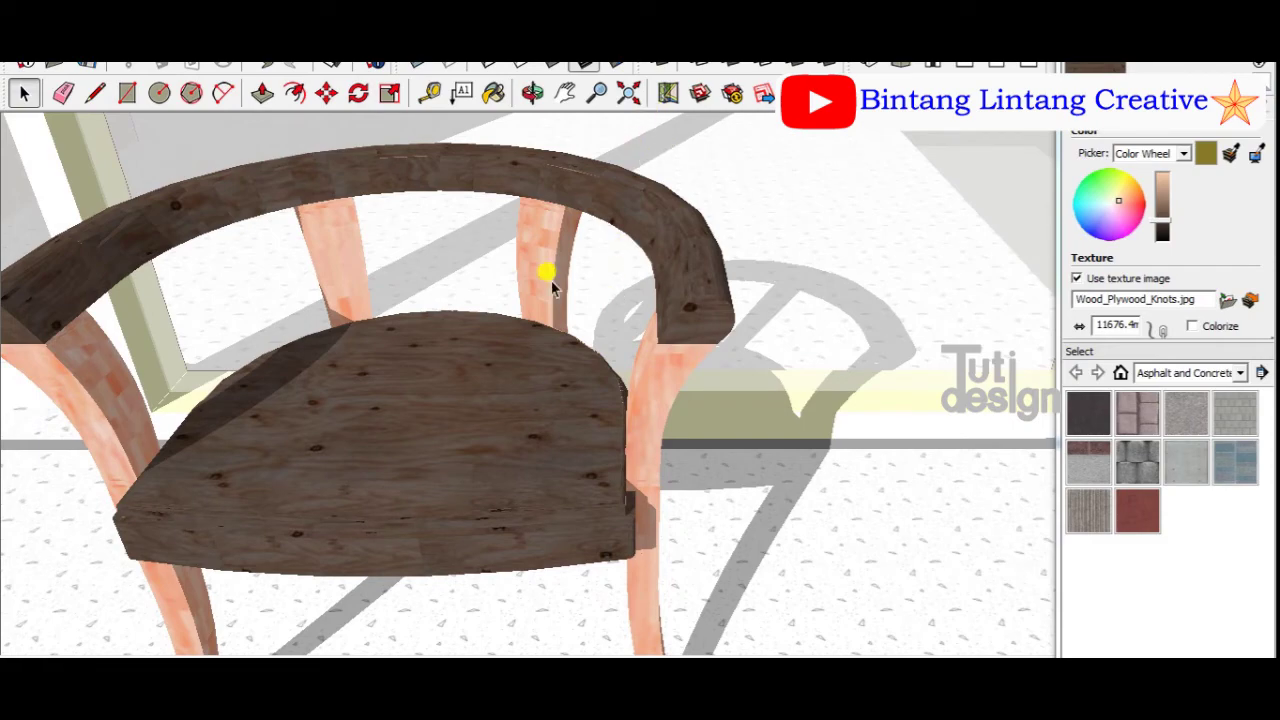
# Step: Zoom onto the seat and shift the plywood tint to a warmer reddish brown
pyautogui.moveTo(451, 500)
pyautogui.mouseDown(button='middle')
pyautogui.moveTo(517, 450)
pyautogui.moveTo(674, 423)
pyautogui.moveTo(836, 310)
pyautogui.moveTo(575, 570)
pyautogui.moveTo(529, 549)
pyautogui.mouseUp(button='middle')
pyautogui.scroll(-3, 836, 310)
pyautogui.scroll(2, 614, 423)
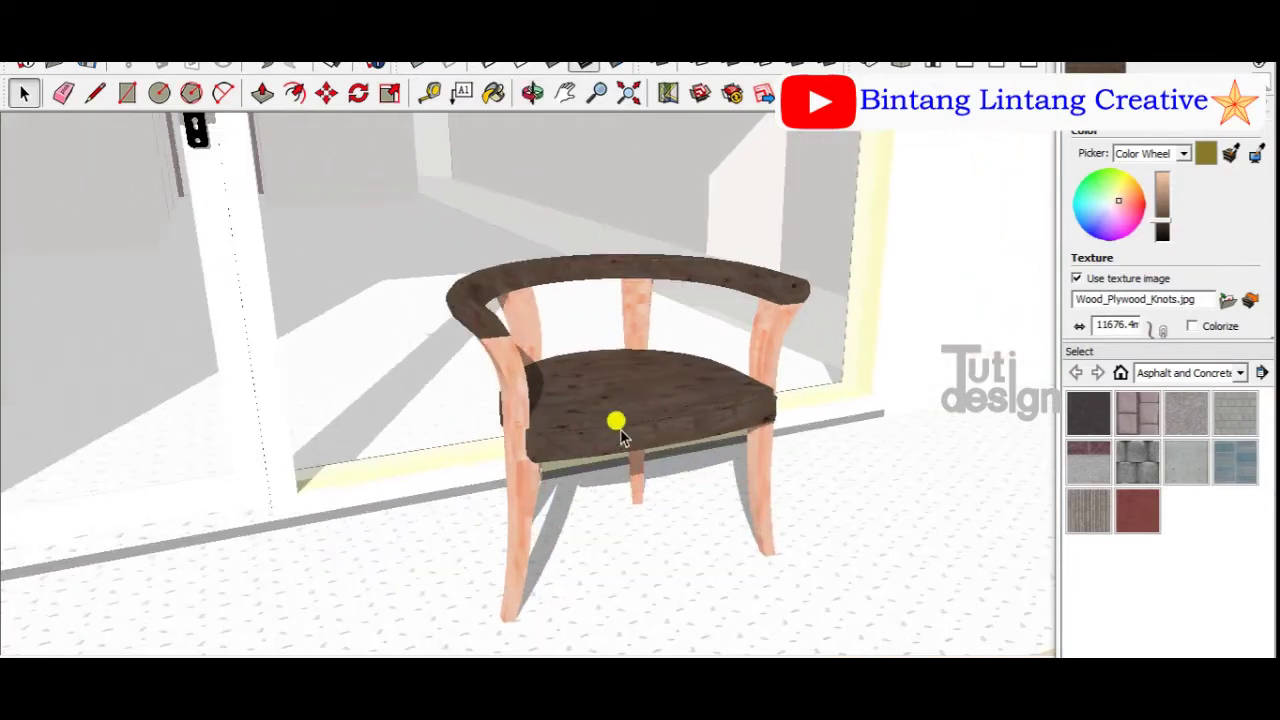
pyautogui.scroll(2, 611, 434)
pyautogui.scroll(2, 620, 432)
pyautogui.scroll(1, 620, 432)
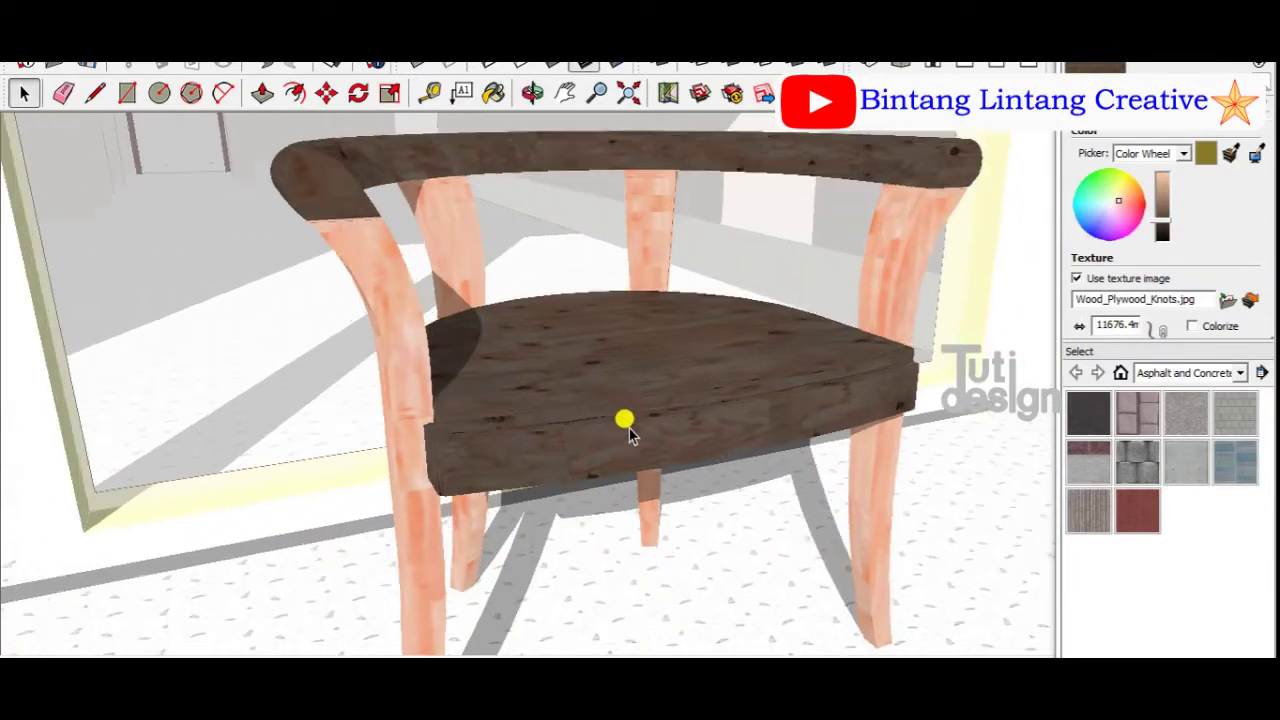
pyautogui.scroll(1, 620, 432)
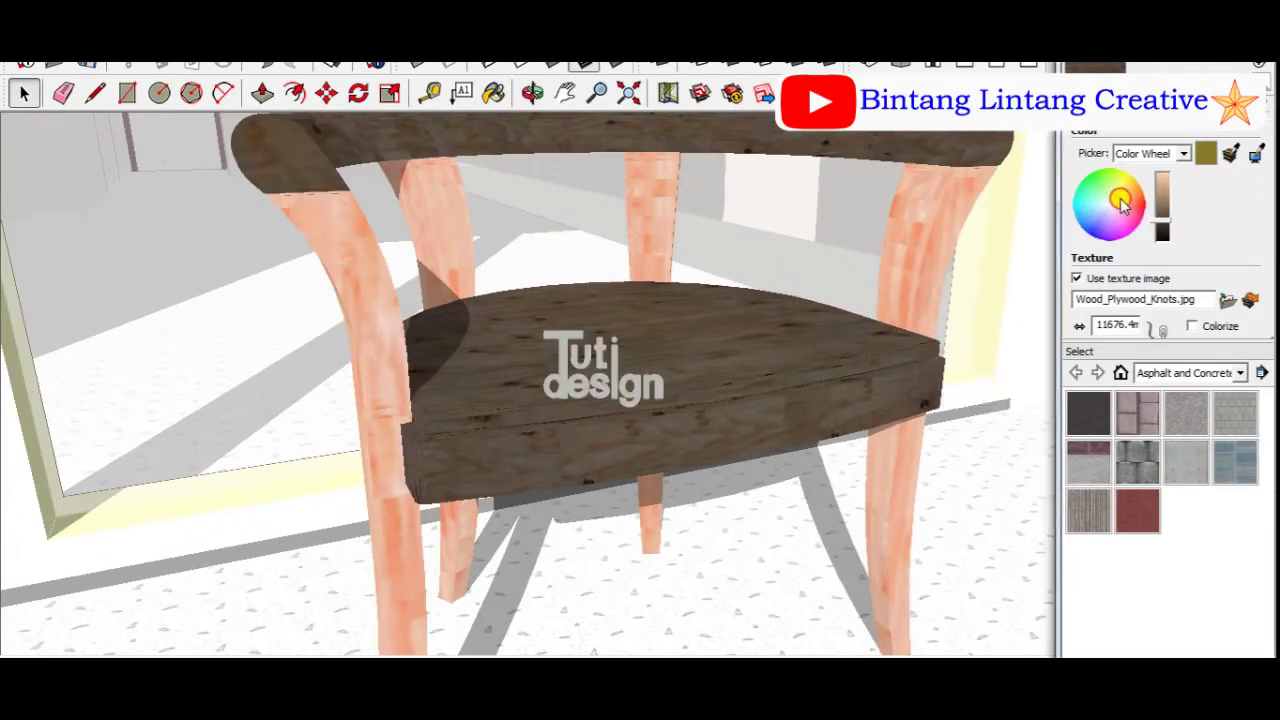
pyautogui.click(1126, 198)
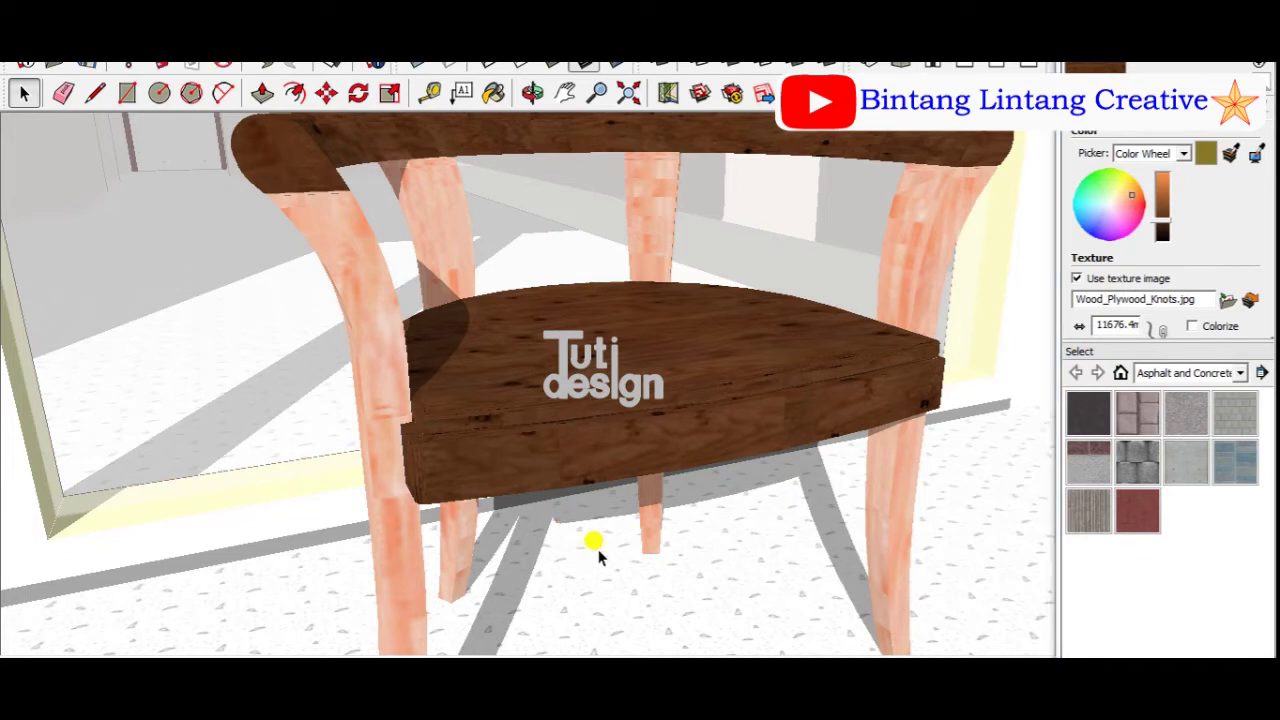
pyautogui.scroll(-2, 795, 485)
pyautogui.scroll(-1, 870, 488)
pyautogui.scroll(3, 600, 500)
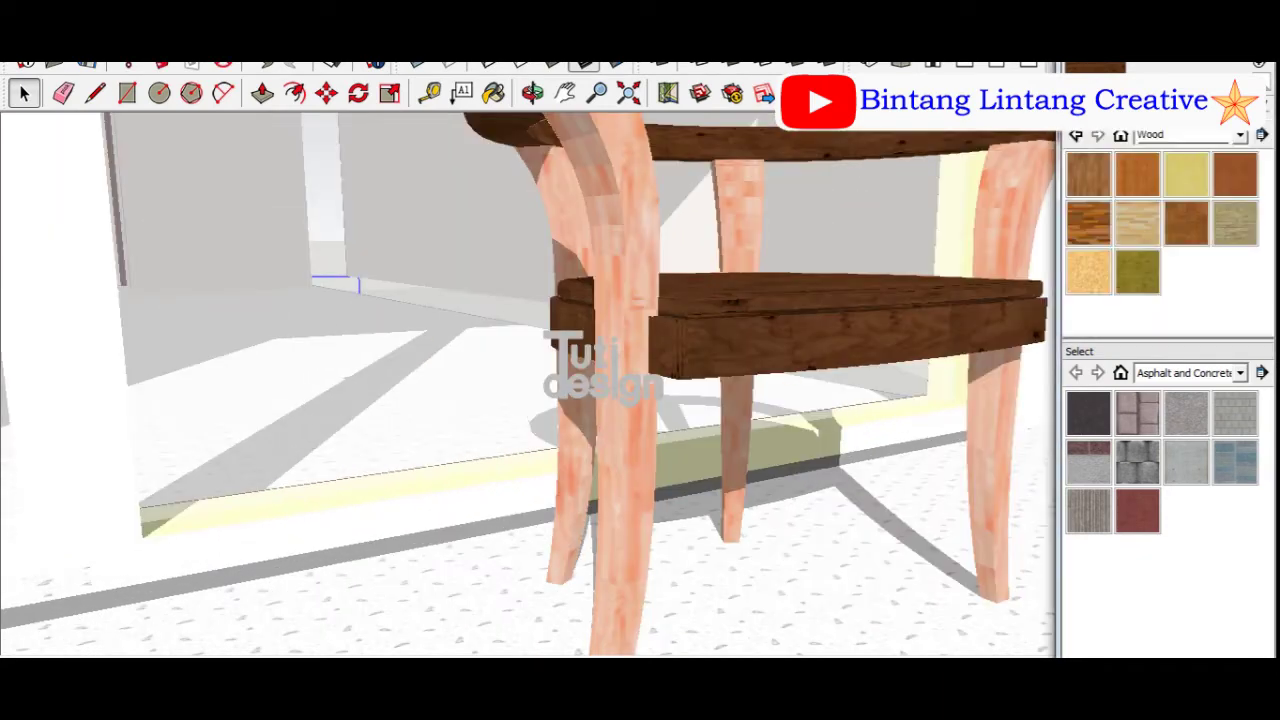
# Step: Paint the pinkish front leg with the brown Wood_Floor material
pyautogui.click(1088, 174)
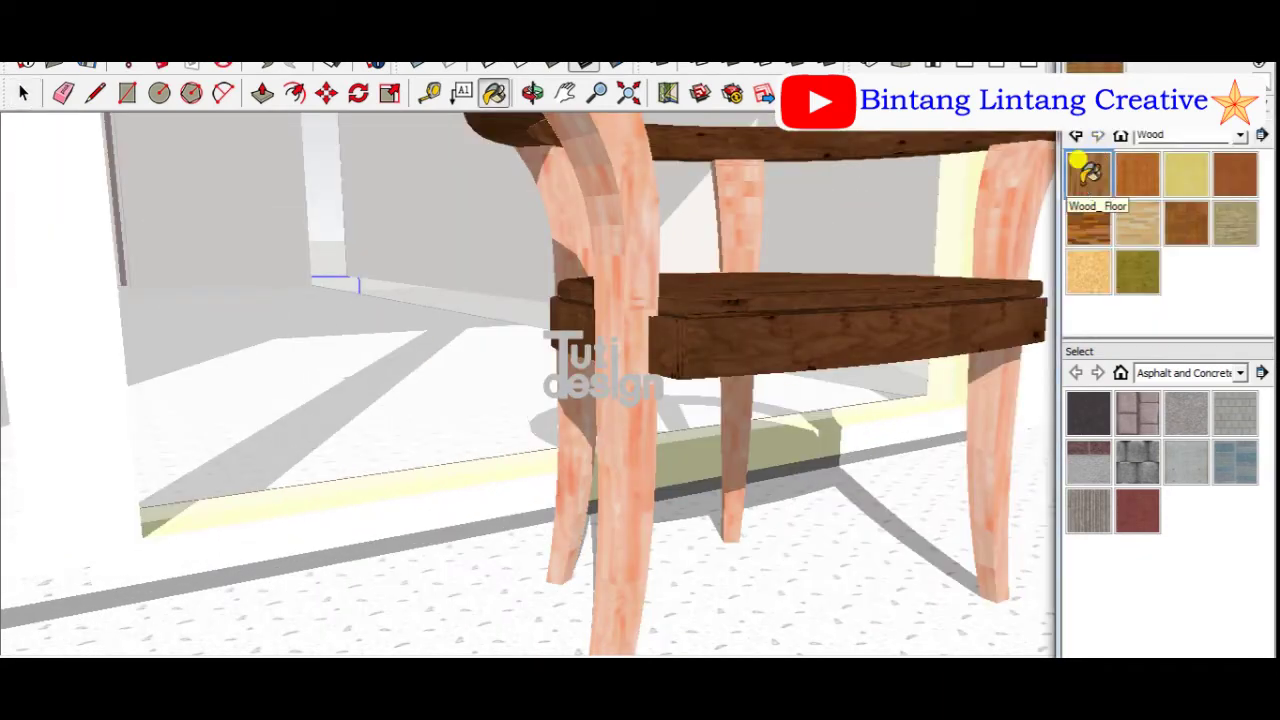
pyautogui.click(26, 92)
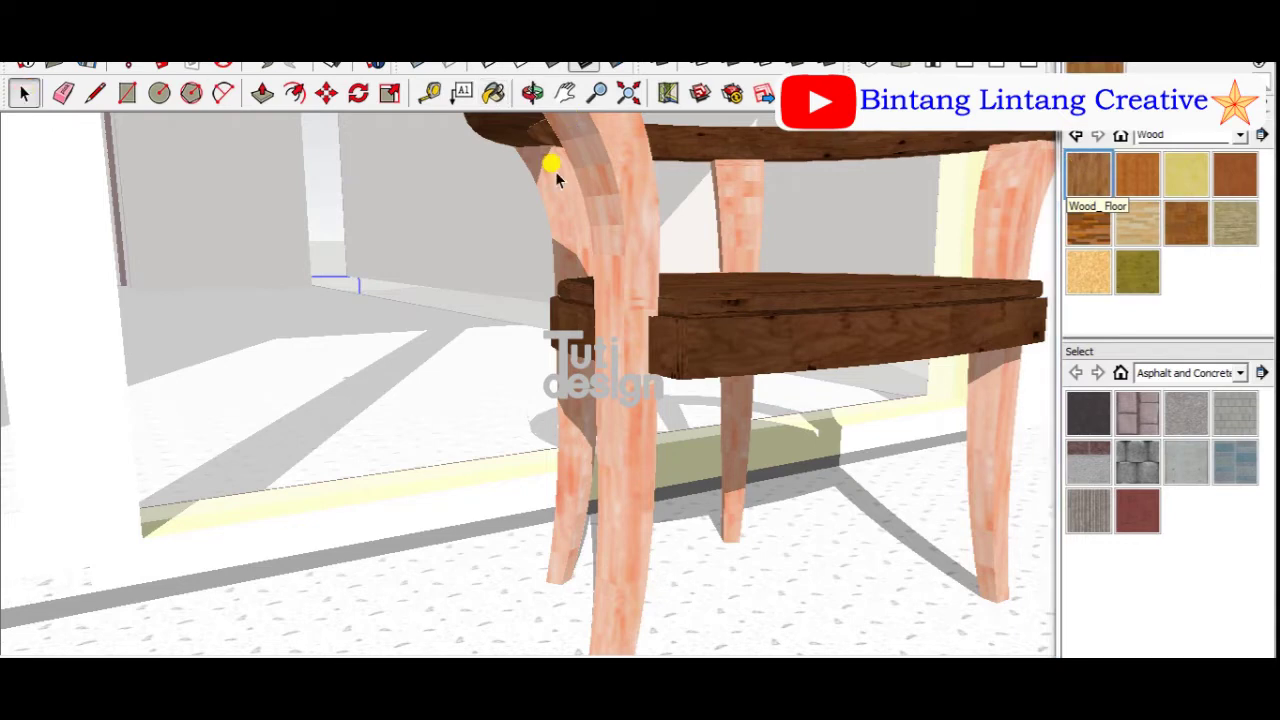
pyautogui.tripleClick(618, 449)
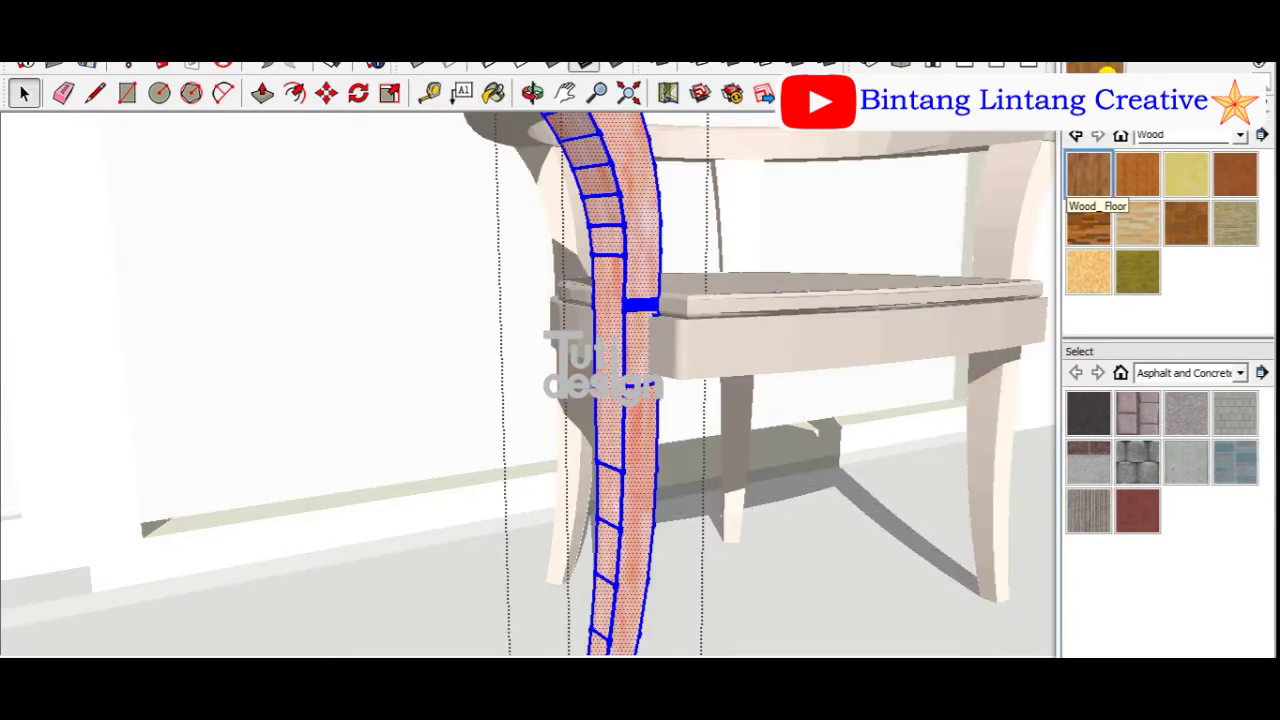
pyautogui.press('b')
pyautogui.click(628, 398)
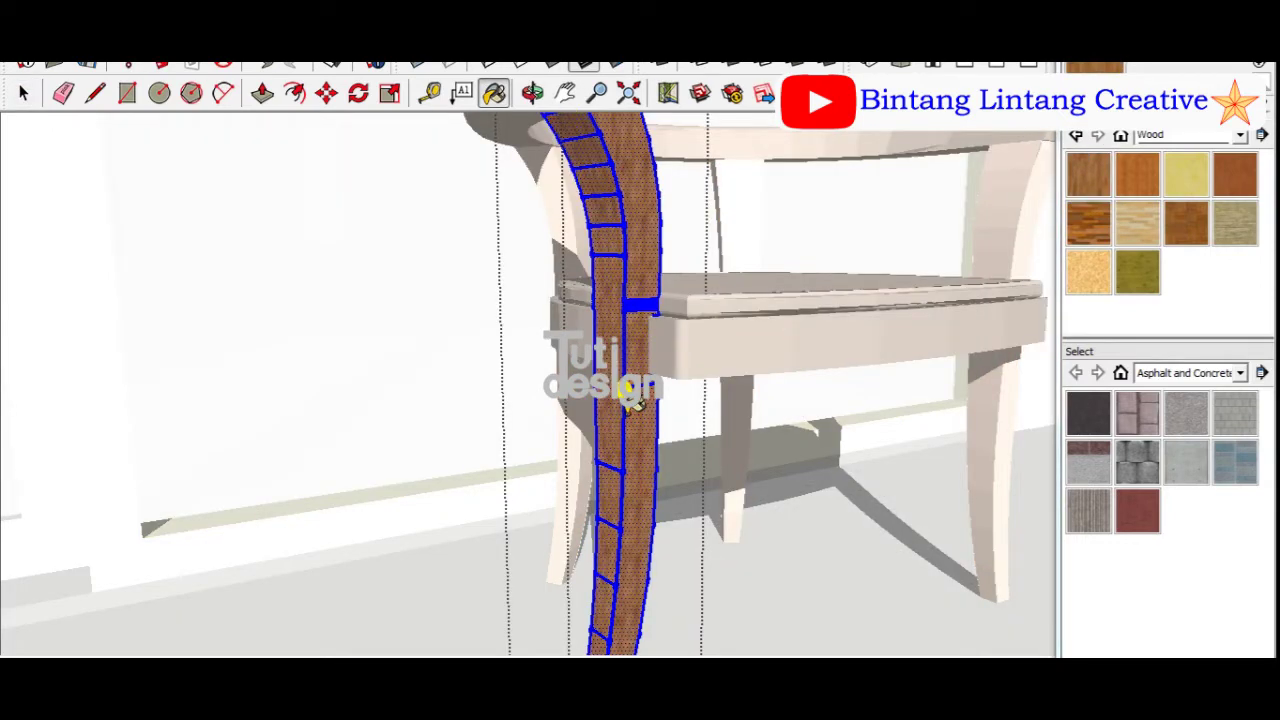
pyautogui.click(24, 92)
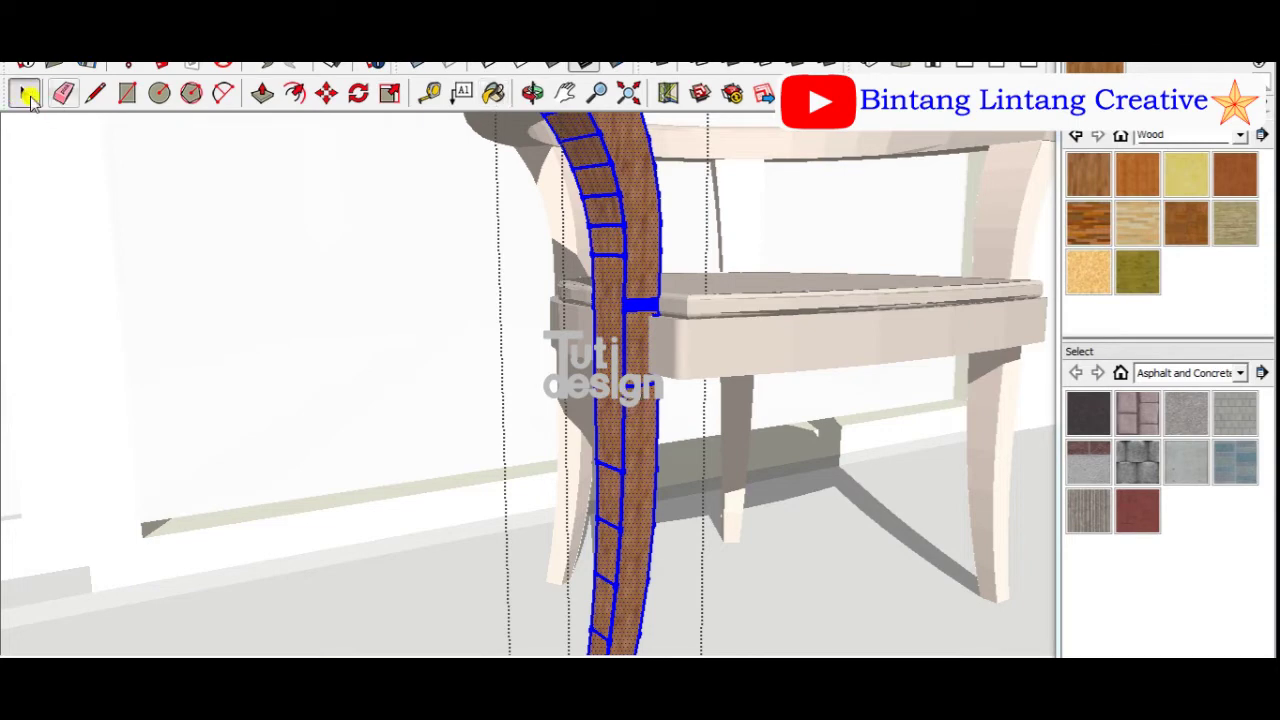
pyautogui.click(770, 528)
pyautogui.scroll(2, 620, 291)
pyautogui.scroll(2, 622, 233)
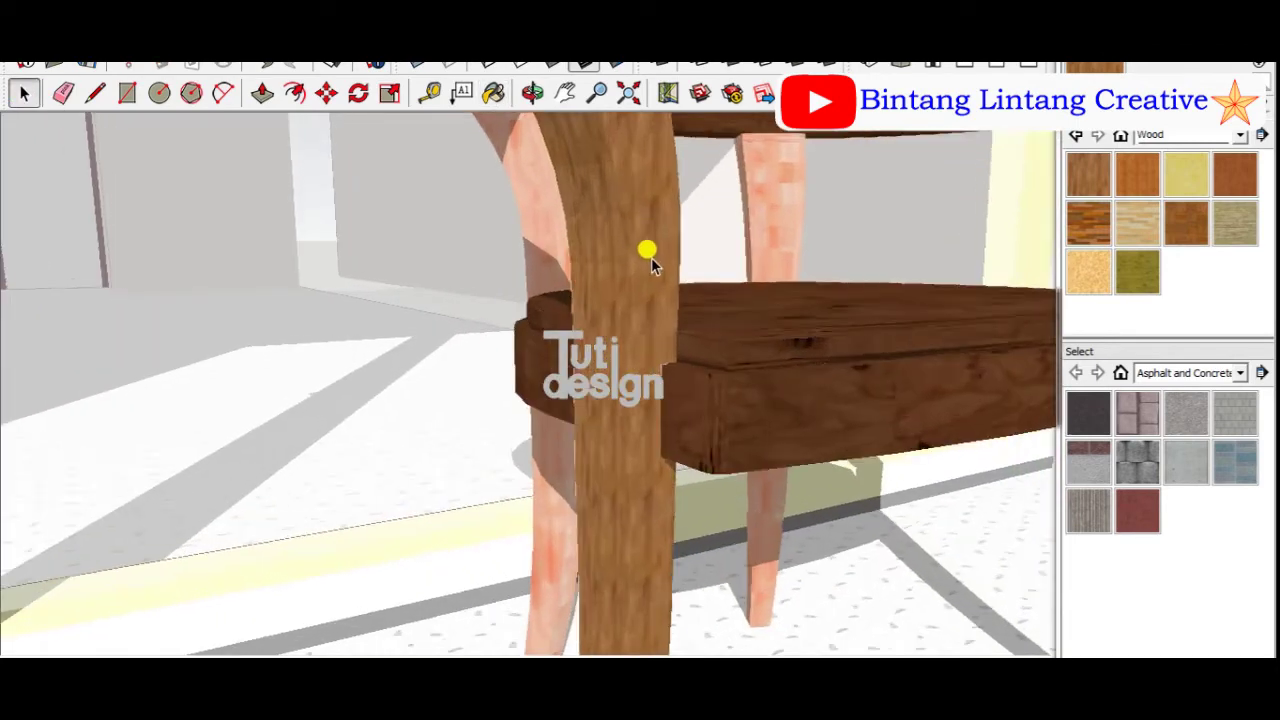
pyautogui.moveTo(648, 262); pyautogui.dragTo(625, 288, button='middle')
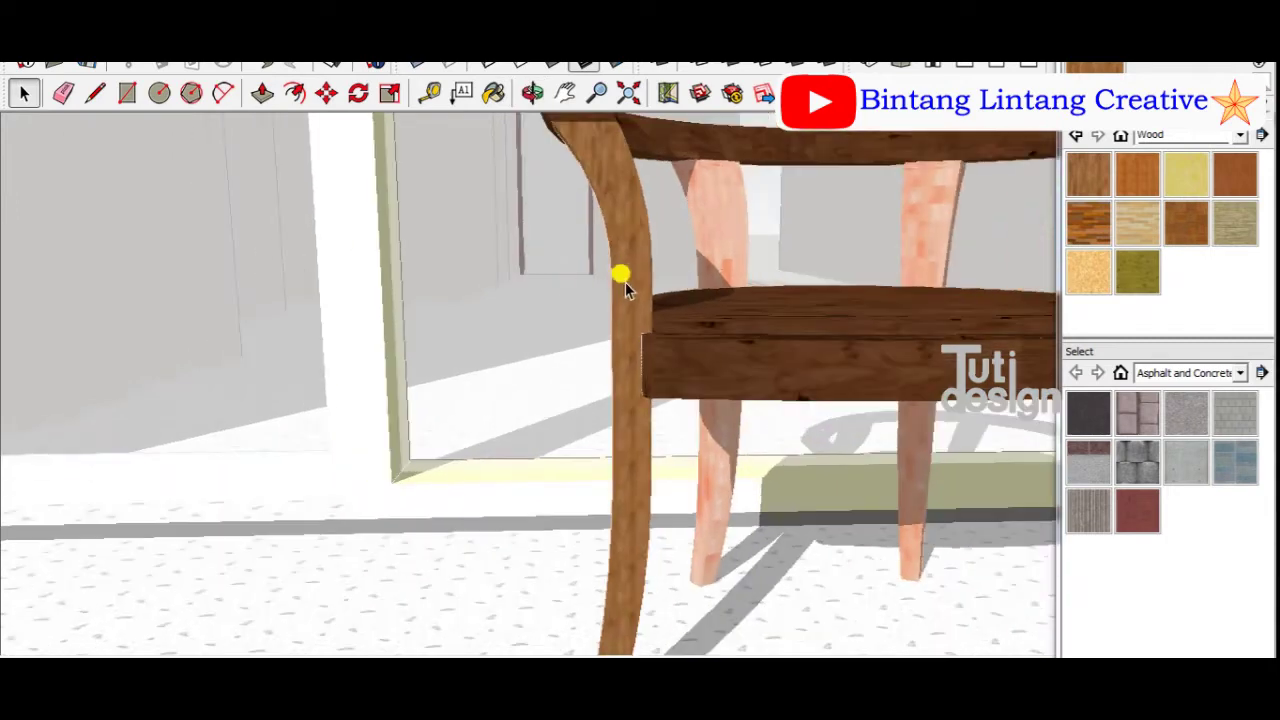
pyautogui.scroll(3, 603, 350)
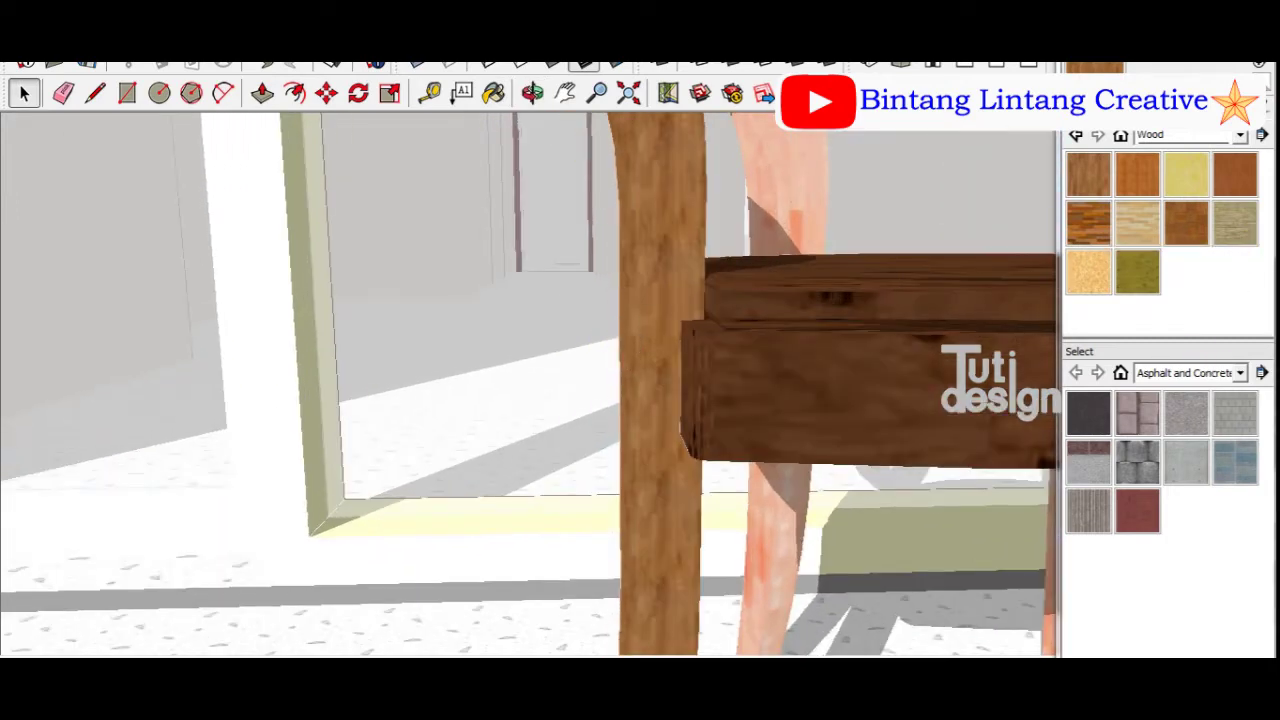
# Step: Change the Wood_Floor texture width, entering 235, and close the texture settings
pyautogui.click(1120, 116)
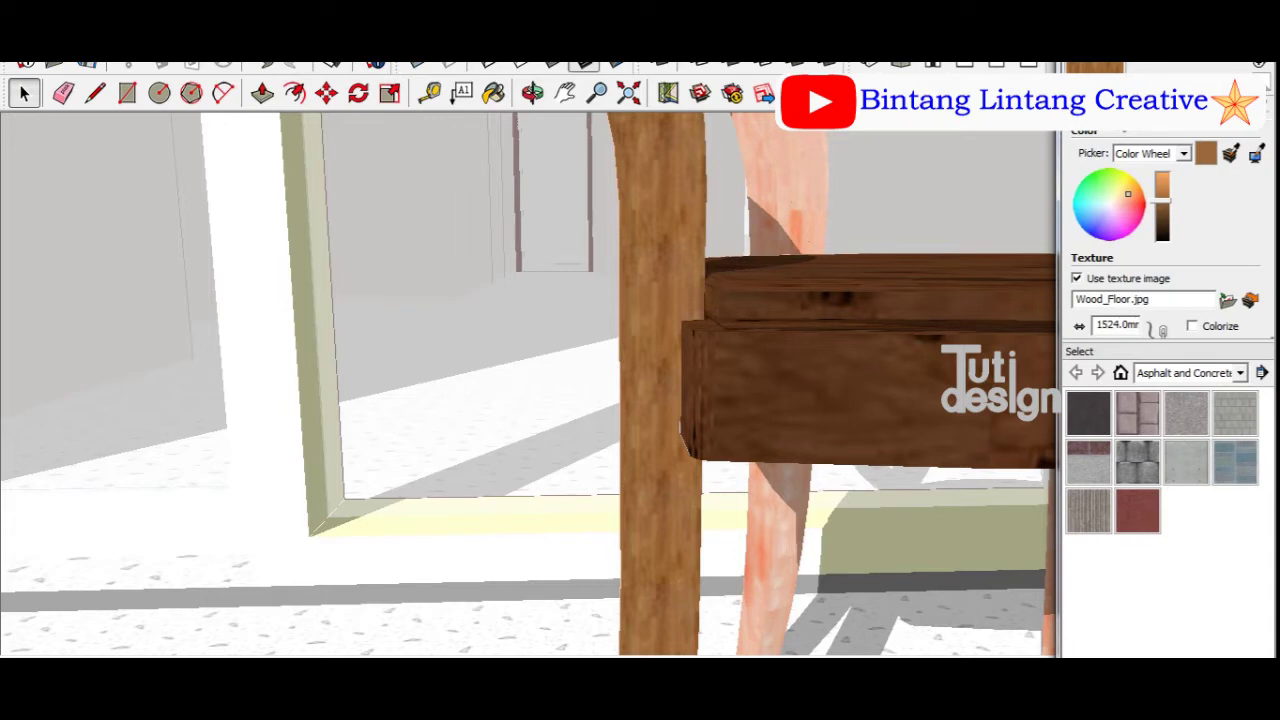
pyautogui.click(1088, 116)
pyautogui.click(1120, 116)
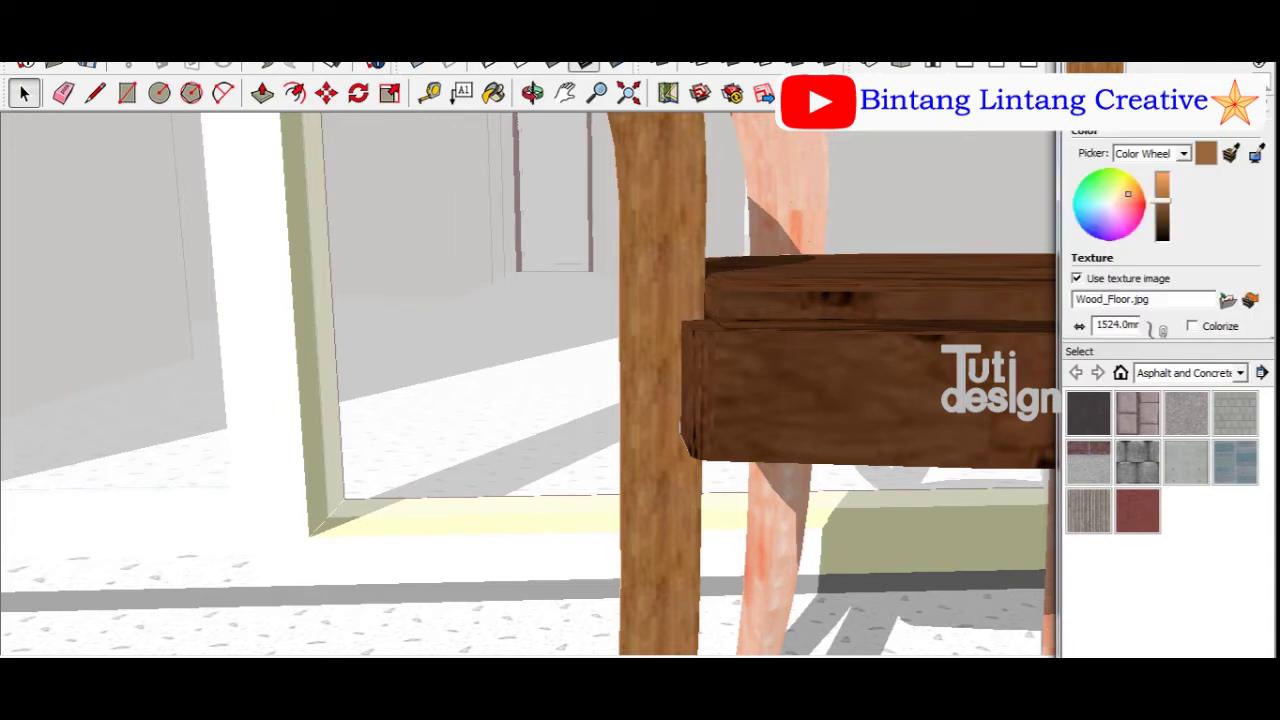
pyautogui.click(1096, 325)
pyautogui.write('1')
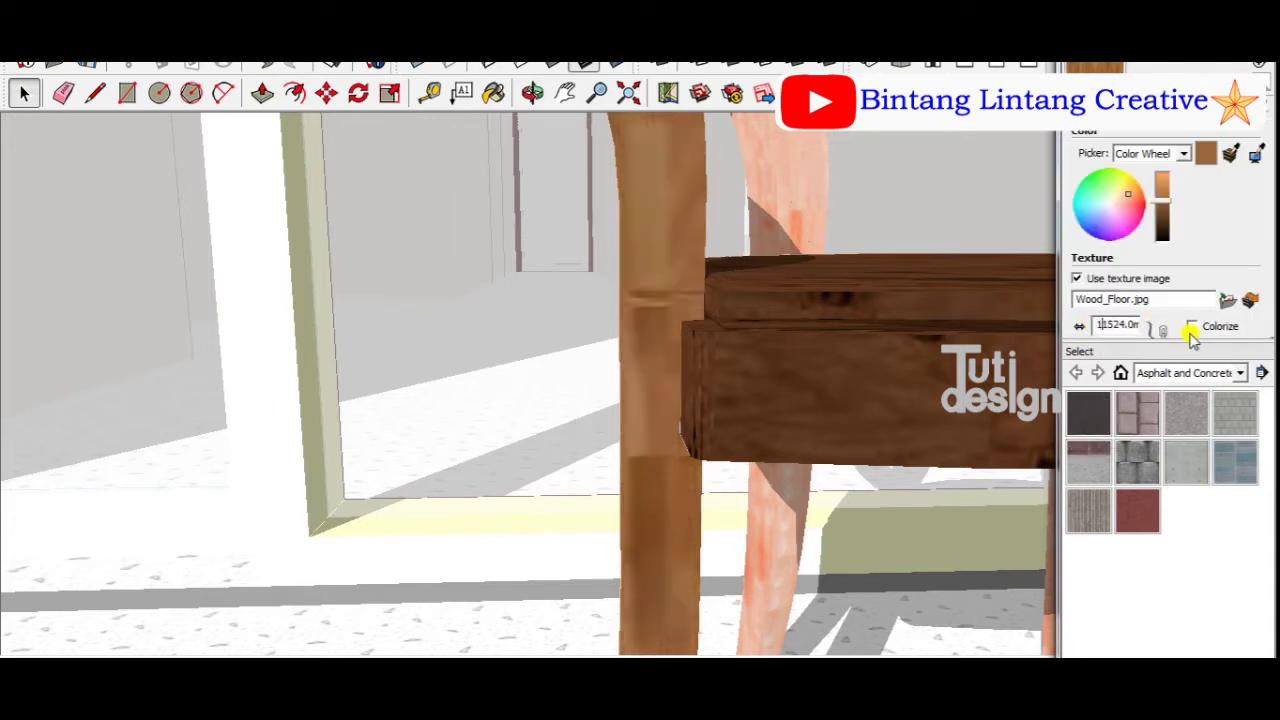
pyautogui.press('BackSpace')
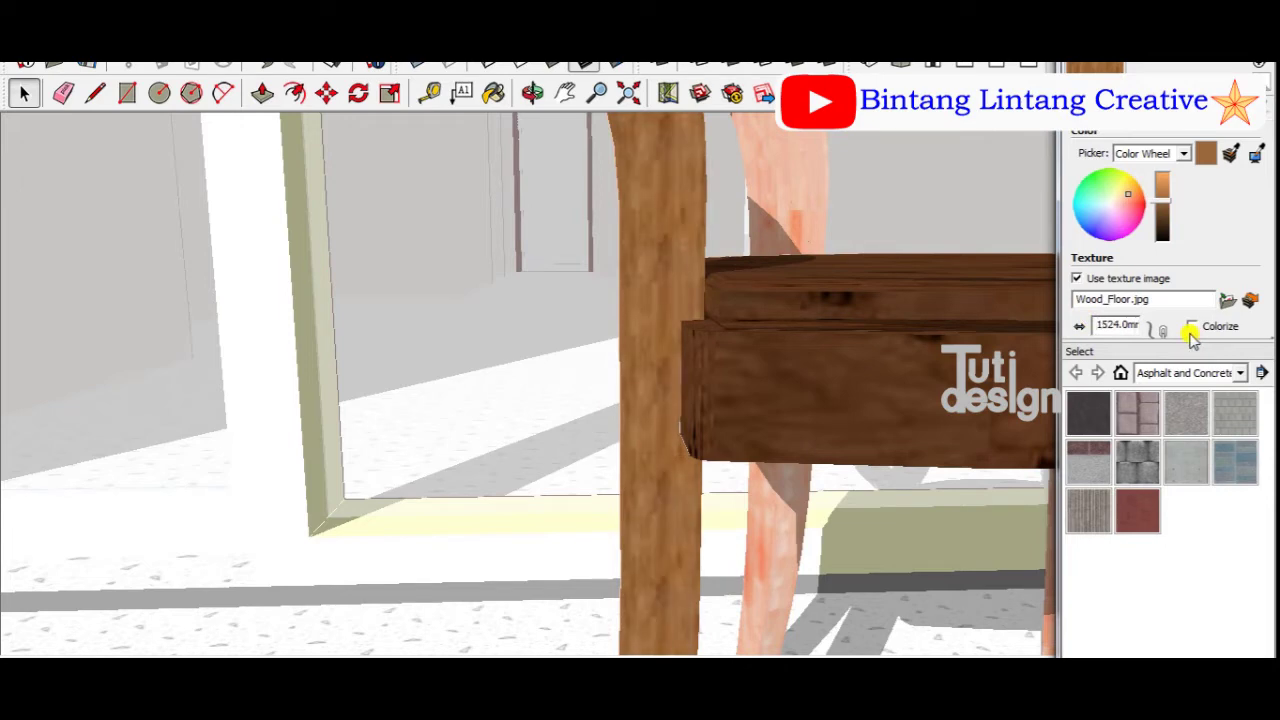
pyautogui.press('BackSpace')
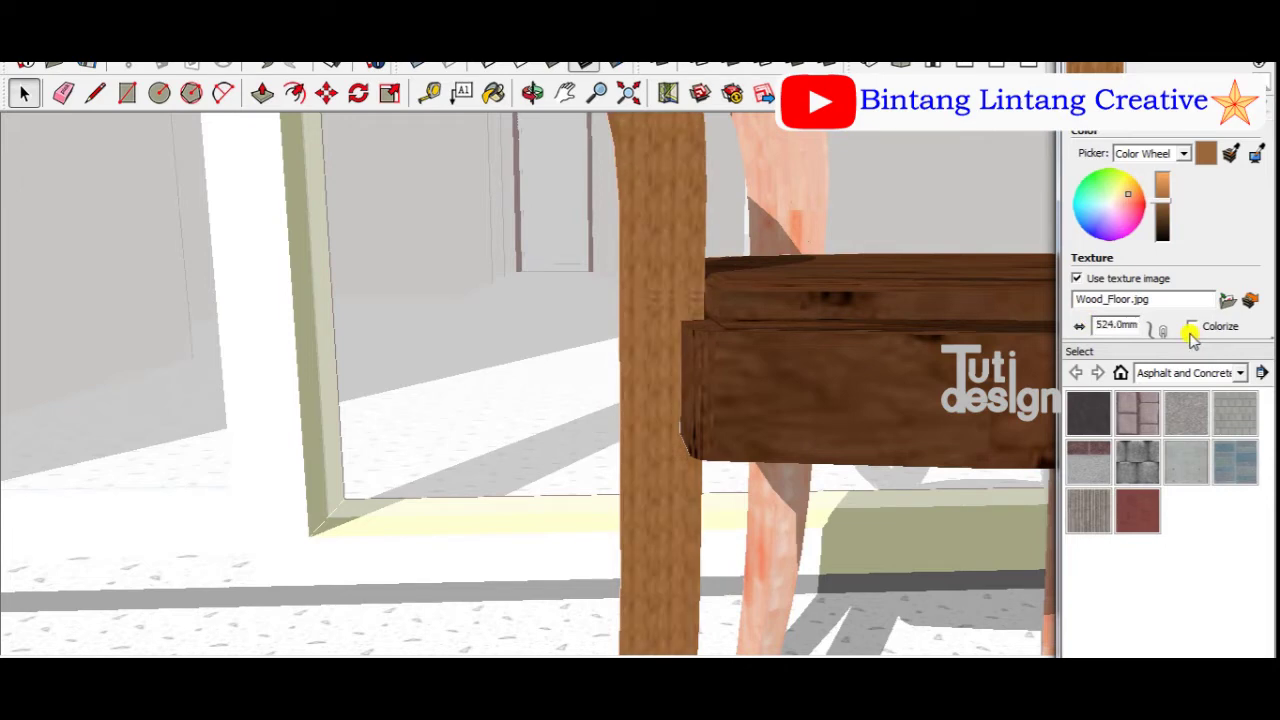
pyautogui.write('2')
pyautogui.write('3')
pyautogui.write('5')
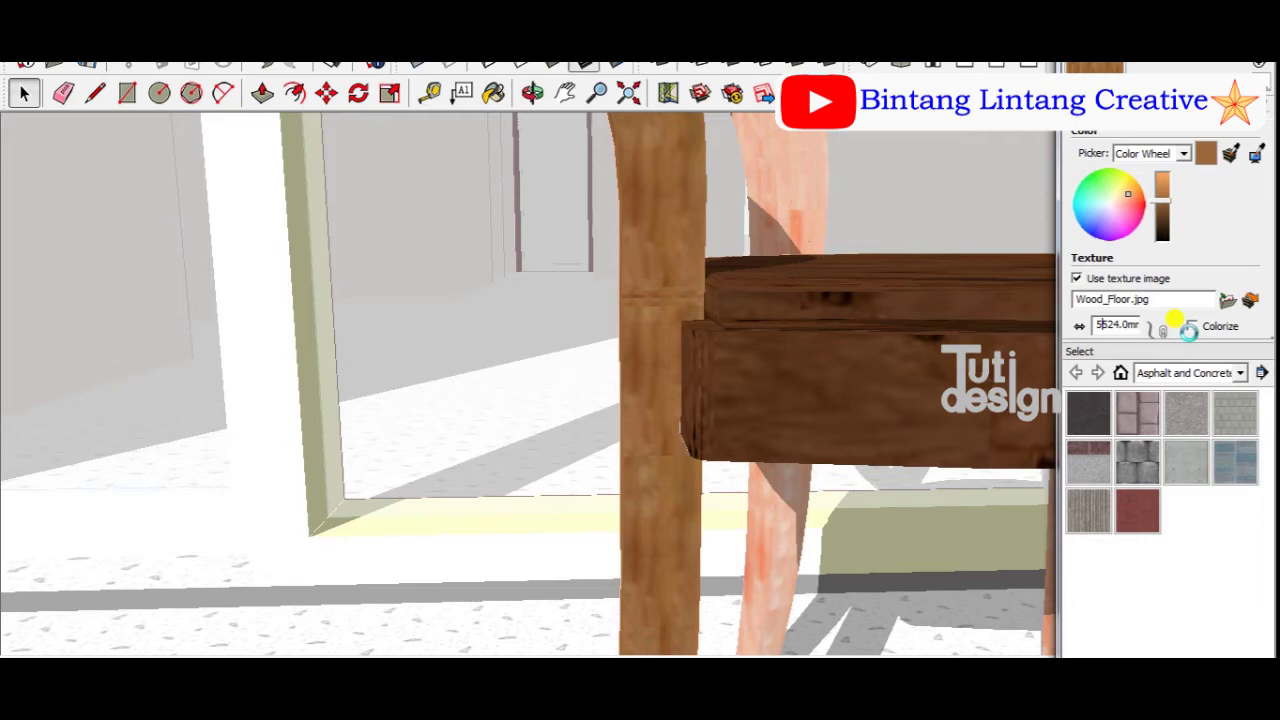
pyautogui.click(1188, 330)
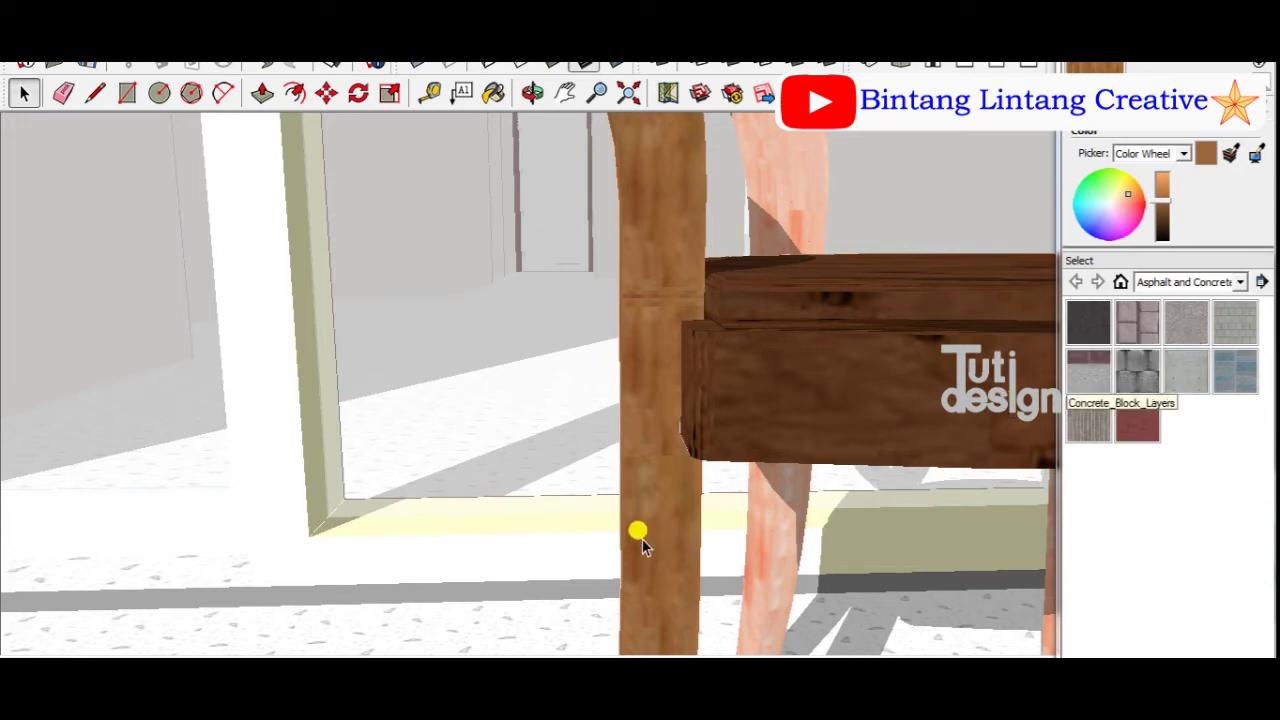
# Step: Shift the leg's wood tone redder and darken it to a deep brown
pyautogui.moveTo(612, 497)
pyautogui.mouseDown(button='middle')
pyautogui.moveTo(686, 491)
pyautogui.moveTo(709, 514)
pyautogui.moveTo(874, 497)
pyautogui.moveTo(768, 507)
pyautogui.moveTo(717, 480)
pyautogui.moveTo(585, 475)
pyautogui.moveTo(666, 477)
pyautogui.mouseUp(button='middle')
pyautogui.moveTo(666, 400)
pyautogui.mouseDown(button='middle')
pyautogui.moveTo(766, 477)
pyautogui.moveTo(868, 472)
pyautogui.moveTo(857, 360)
pyautogui.moveTo(906, 360)
pyautogui.mouseUp(button='middle')
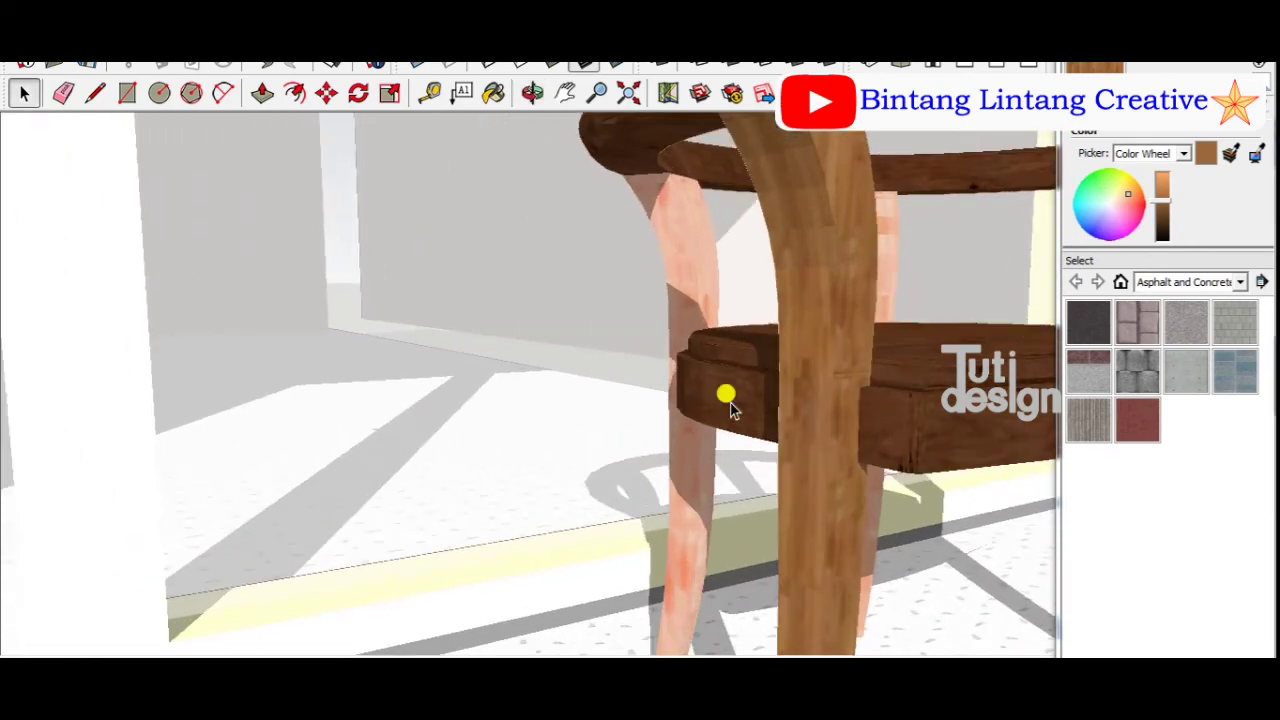
pyautogui.moveTo(729, 394); pyautogui.dragTo(697, 418, button='middle')
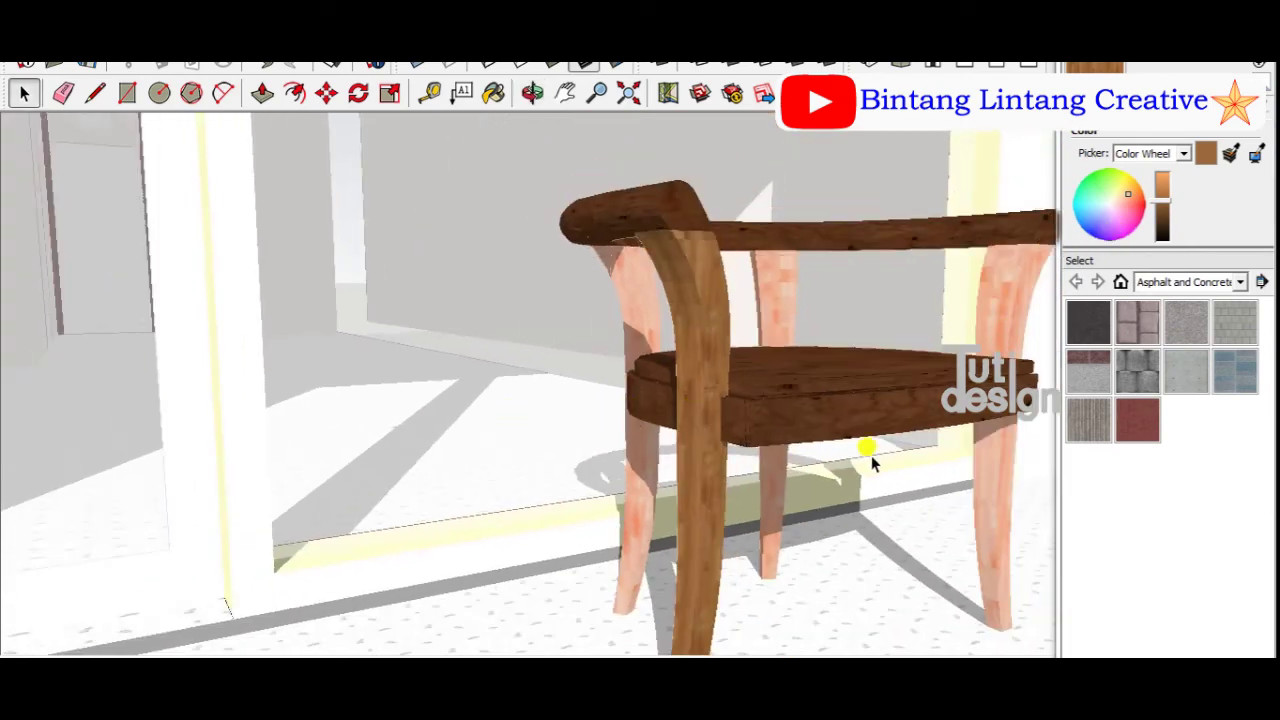
pyautogui.moveTo(866, 449); pyautogui.dragTo(800, 478, button='middle')
pyautogui.scroll(3, 557, 500)
pyautogui.scroll(2, 546, 471)
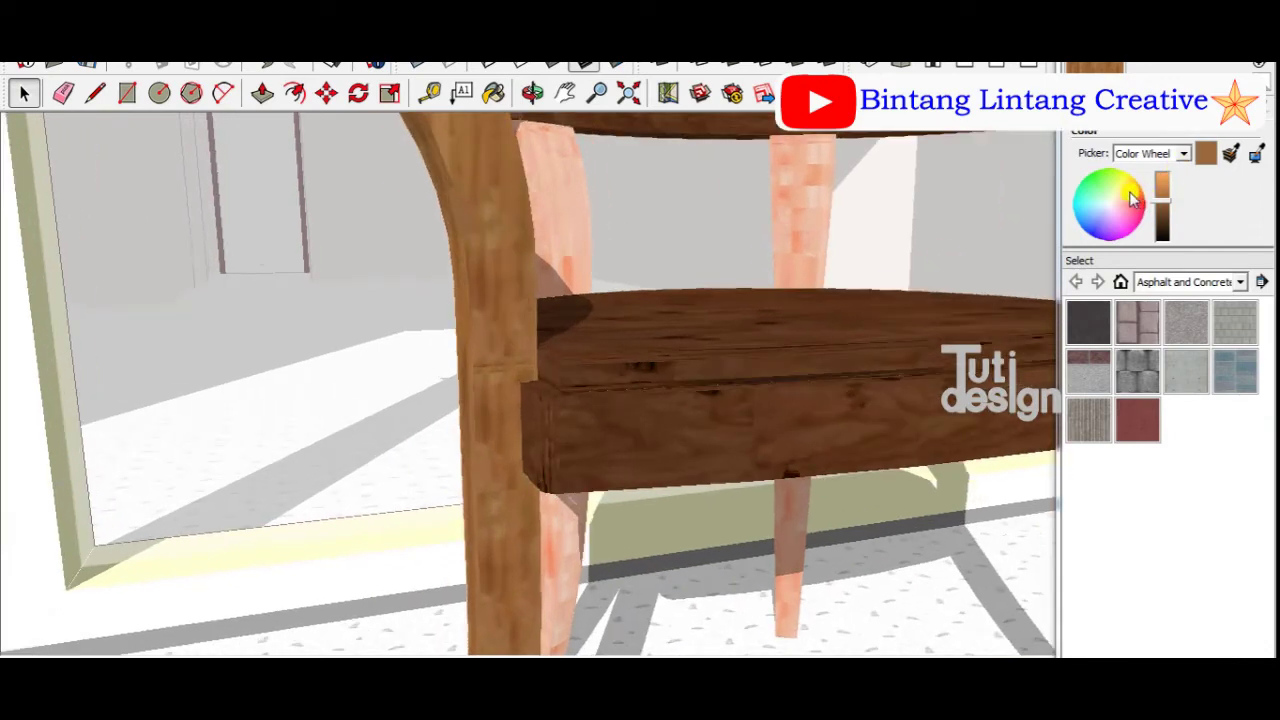
pyautogui.click(1133, 199)
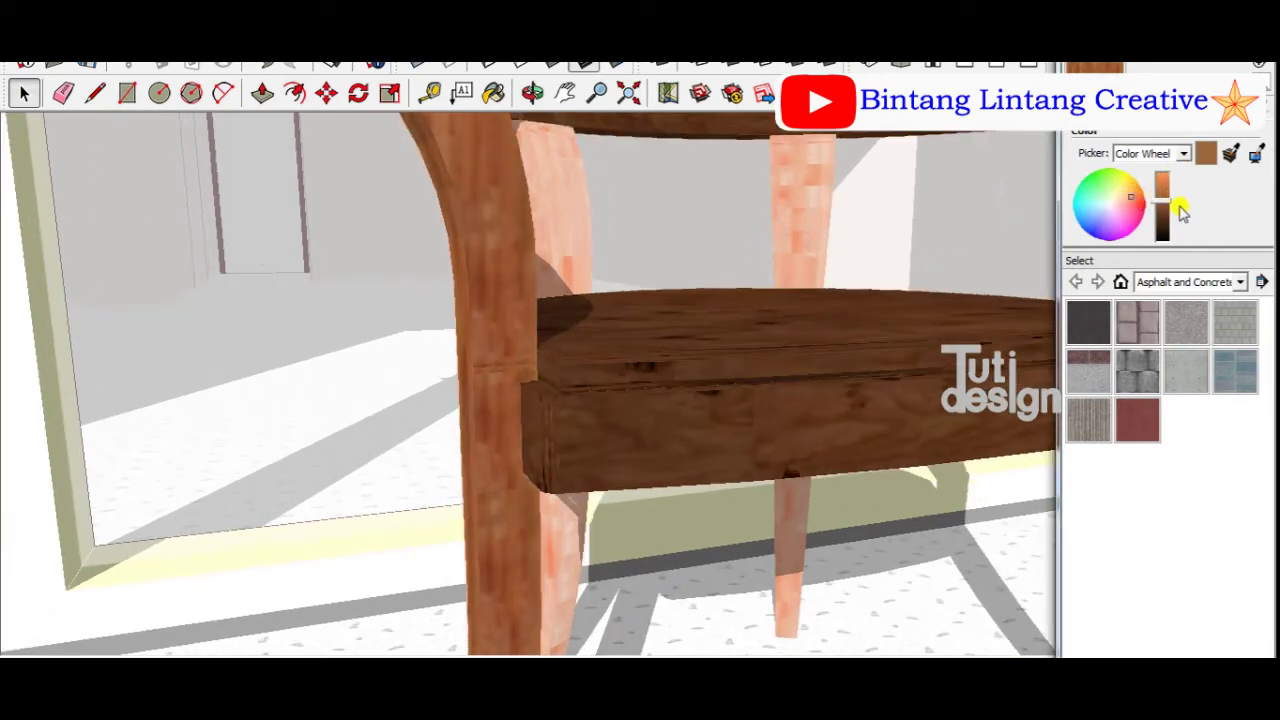
pyautogui.moveTo(1167, 204); pyautogui.dragTo(1168, 220)
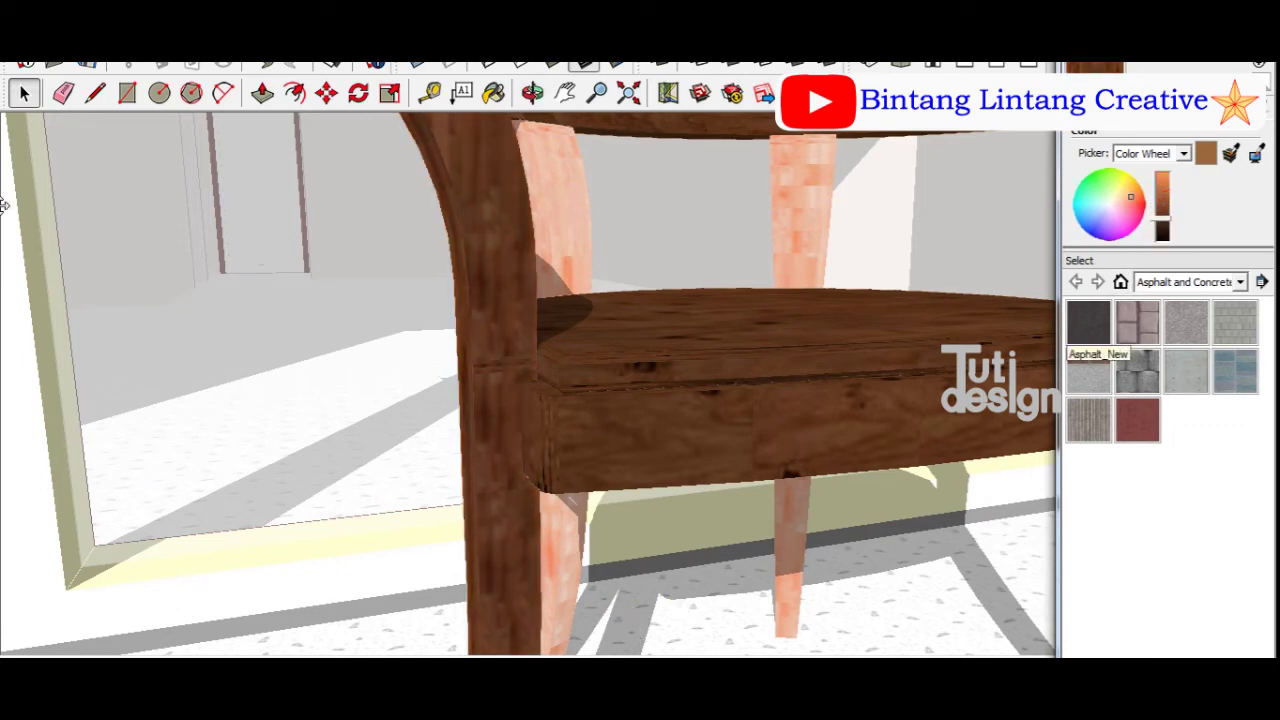
pyautogui.scroll(-5, 420, 410)
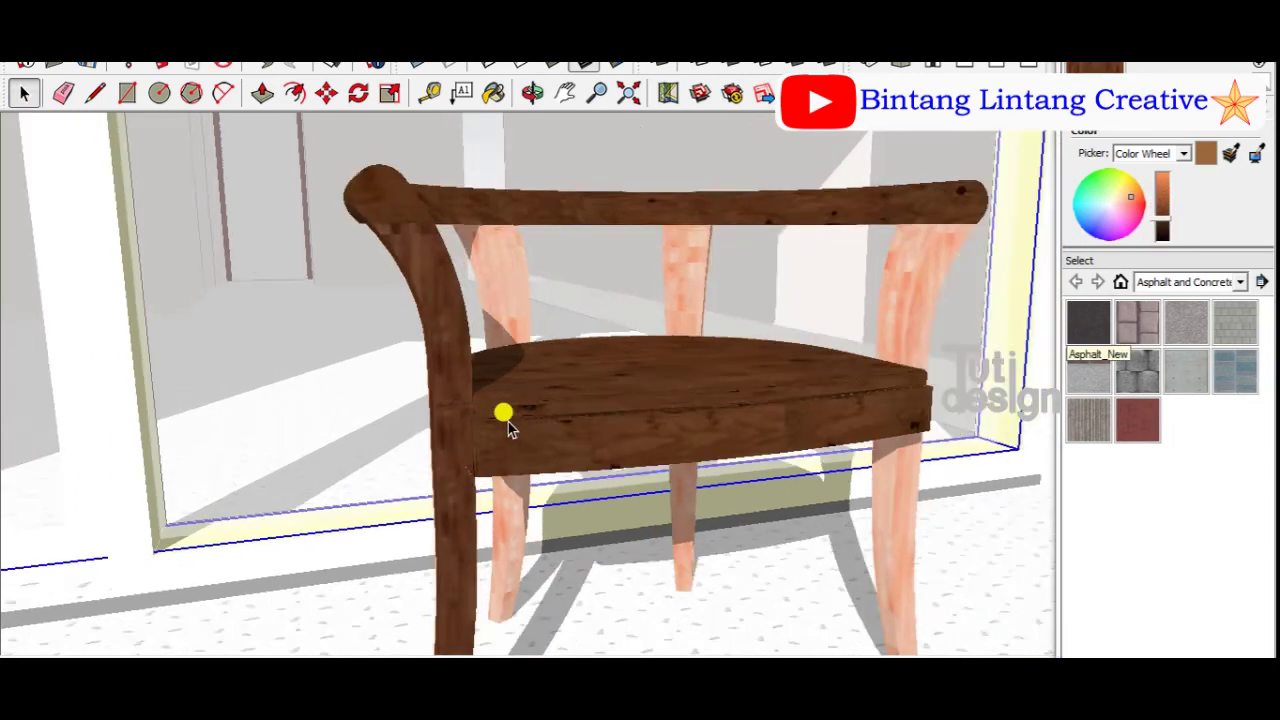
pyautogui.scroll(-2, 600, 440)
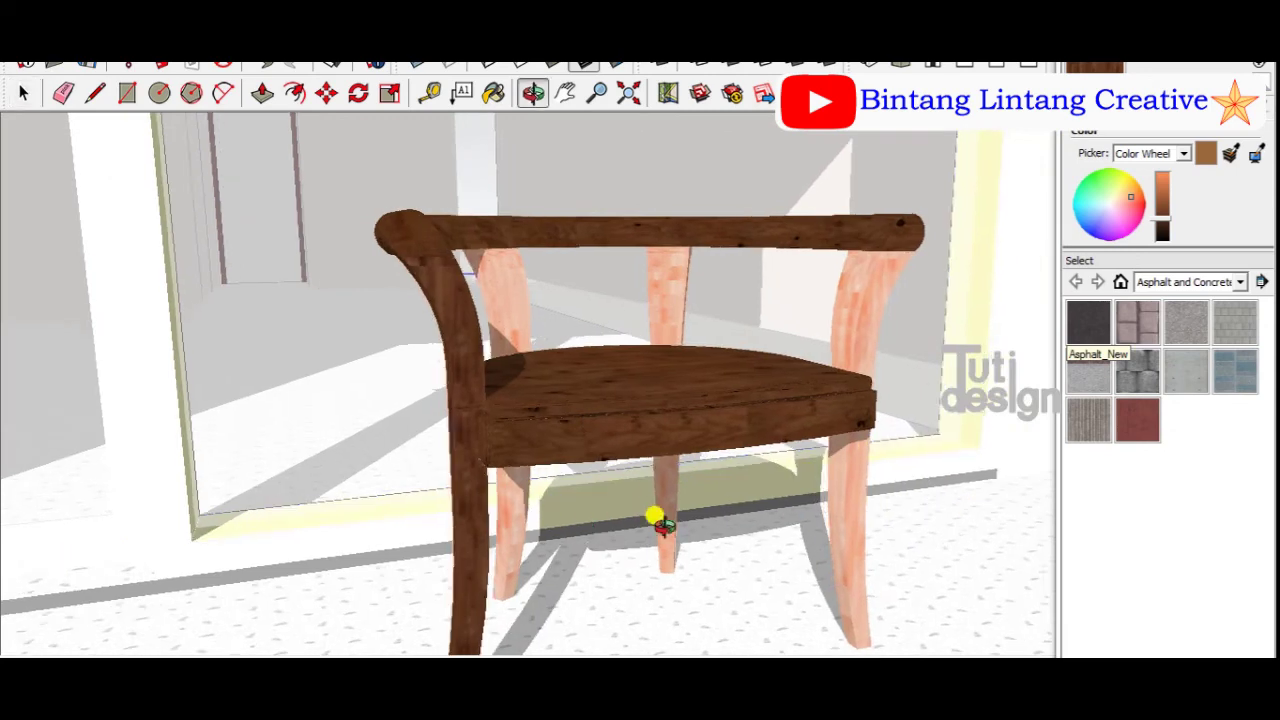
pyautogui.moveTo(651, 520)
pyautogui.mouseDown(button='middle')
pyautogui.moveTo(808, 505)
pyautogui.moveTo(700, 425)
pyautogui.mouseUp(button='middle')
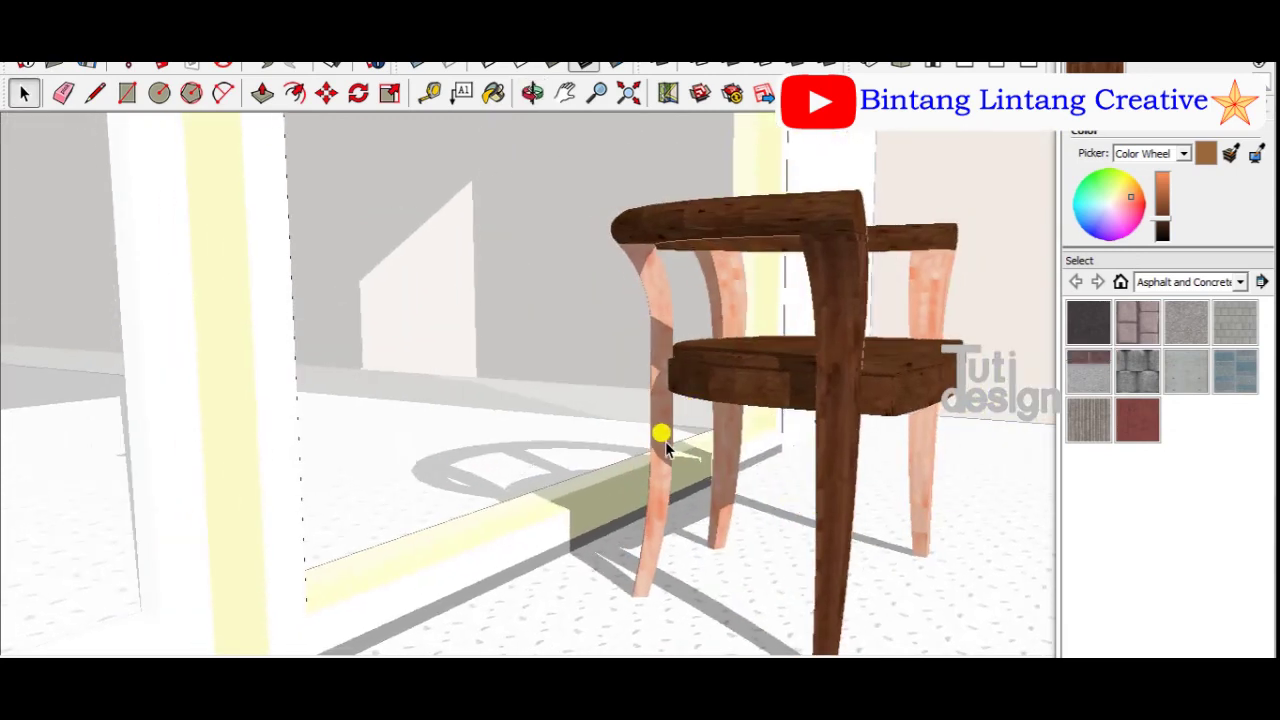
# Step: Paint the pink front leg with the dark brown wood material
pyautogui.doubleClick(664, 443)
pyautogui.click(662, 443)
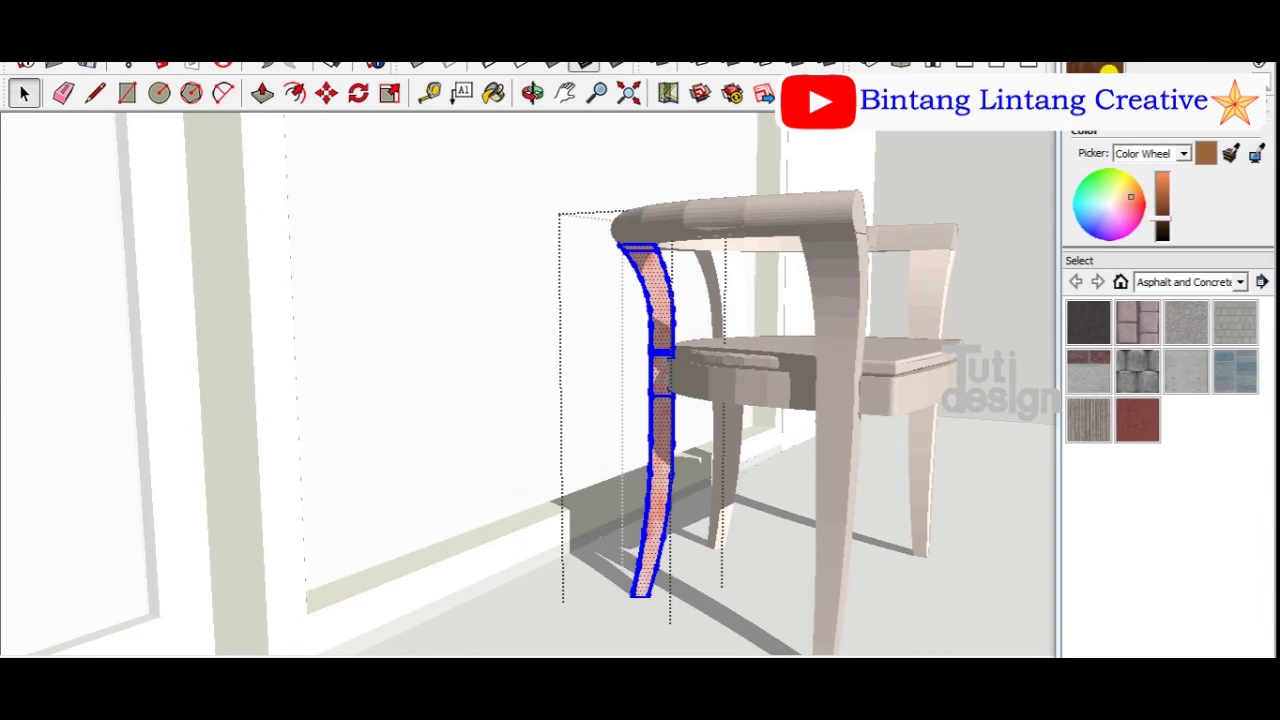
pyautogui.press('b')
pyautogui.click(658, 463)
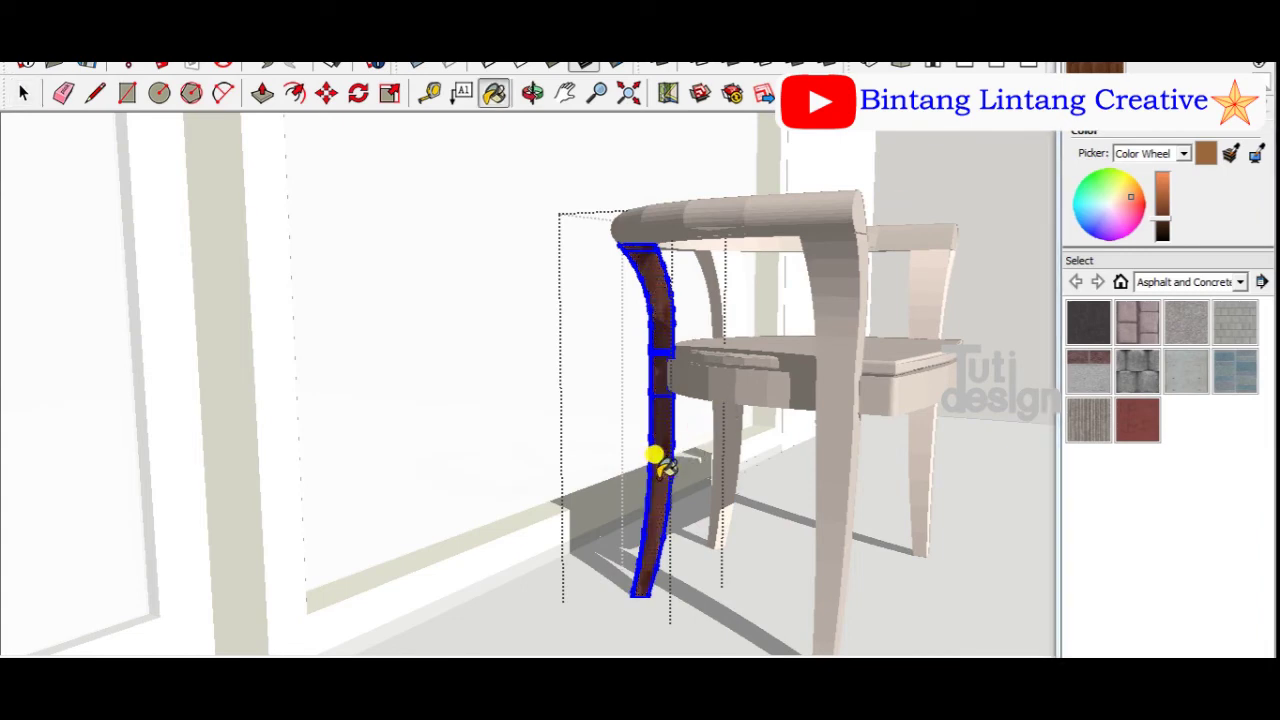
# Step: Paint the faces of the next pink leg with the dark brown wood
pyautogui.moveTo(871, 466)
pyautogui.mouseDown(button='middle')
pyautogui.moveTo(757, 491)
pyautogui.moveTo(580, 489)
pyautogui.moveTo(632, 488)
pyautogui.moveTo(571, 508)
pyautogui.mouseUp(button='middle')
pyautogui.click(23, 93)
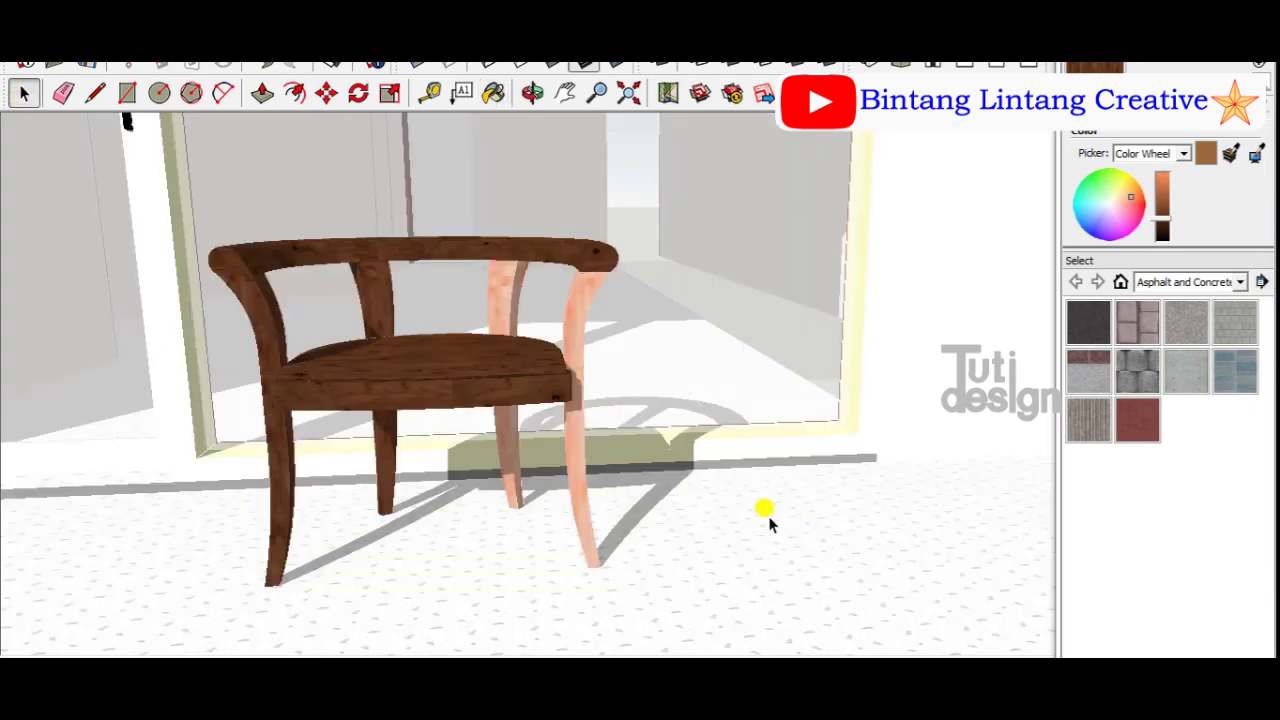
pyautogui.moveTo(766, 514)
pyautogui.mouseDown(button='middle')
pyautogui.moveTo(929, 503)
pyautogui.moveTo(611, 457)
pyautogui.moveTo(612, 510)
pyautogui.moveTo(437, 494)
pyautogui.moveTo(471, 471)
pyautogui.moveTo(574, 477)
pyautogui.mouseUp(button='middle')
pyautogui.click(578, 484)
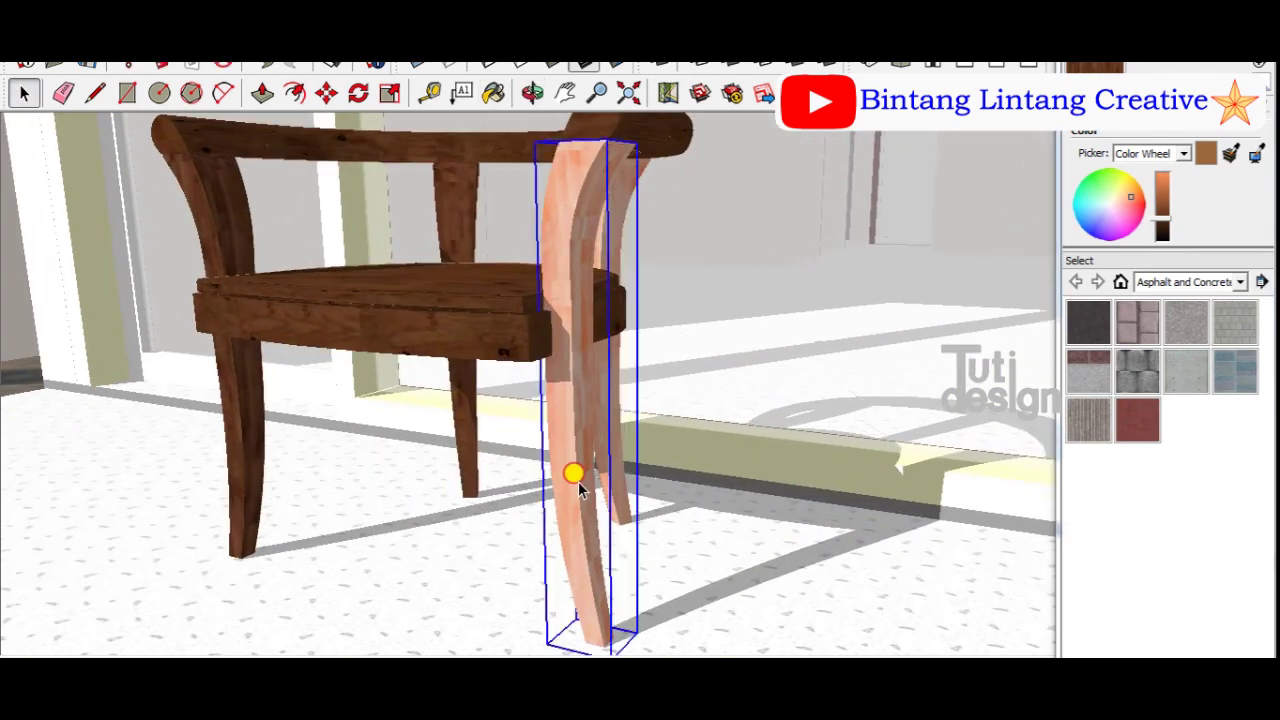
pyautogui.tripleClick(578, 484)
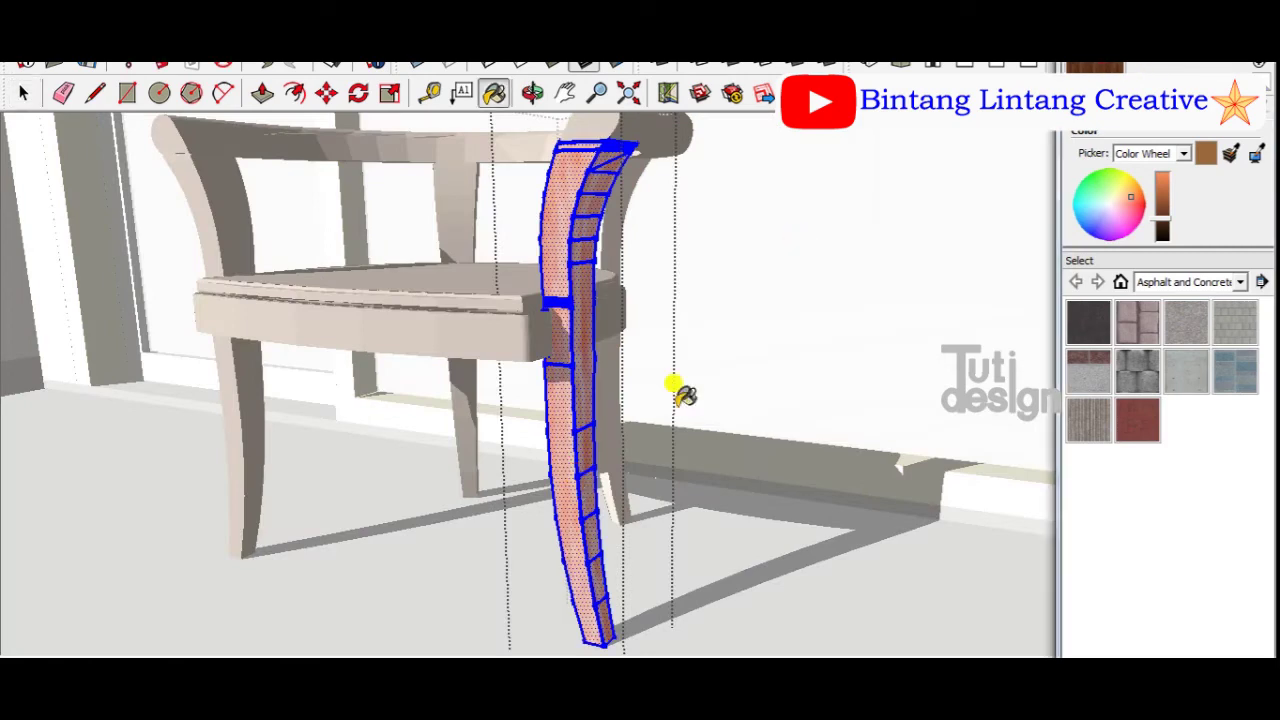
pyautogui.click(571, 434)
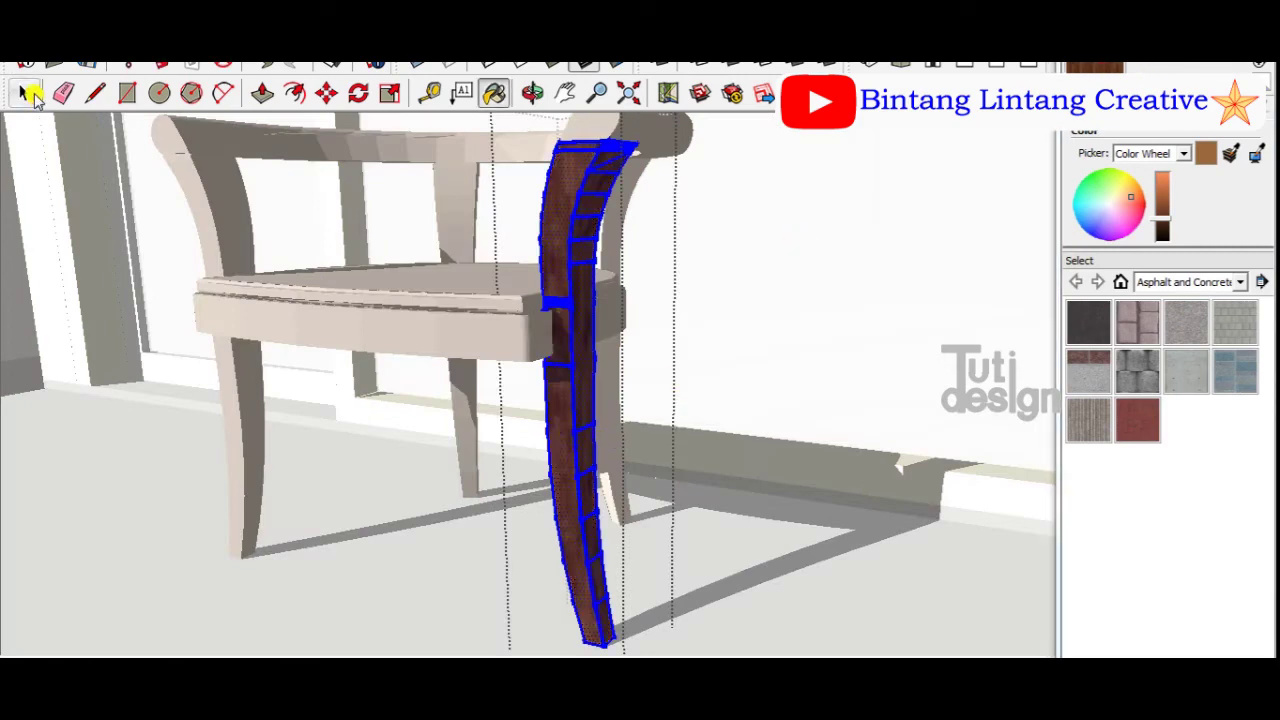
pyautogui.click(24, 93)
pyautogui.click(786, 515)
# Step: Paint the last pink leg dark brown wood and view the finished chair from the front
pyautogui.moveTo(786, 523)
pyautogui.mouseDown(button='middle')
pyautogui.moveTo(757, 491)
pyautogui.moveTo(583, 508)
pyautogui.moveTo(568, 398)
pyautogui.mouseUp(button='middle')
pyautogui.doubleClick(567, 390)
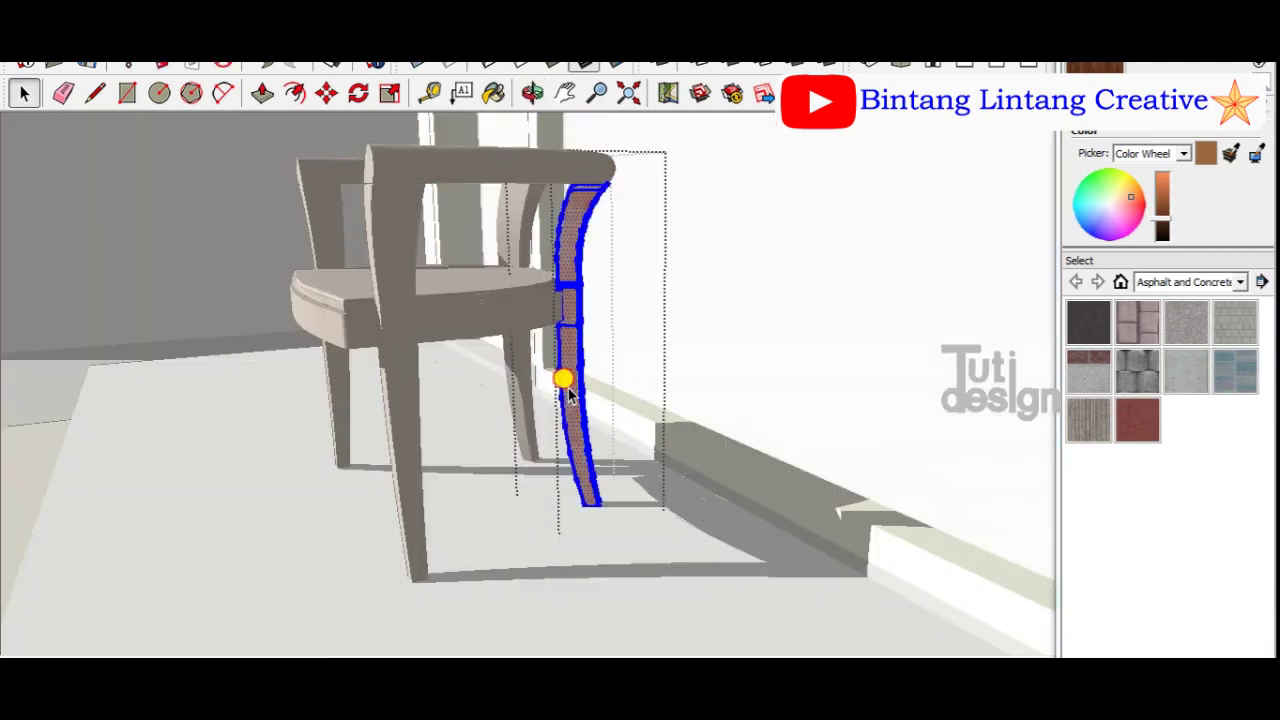
pyautogui.press('b')
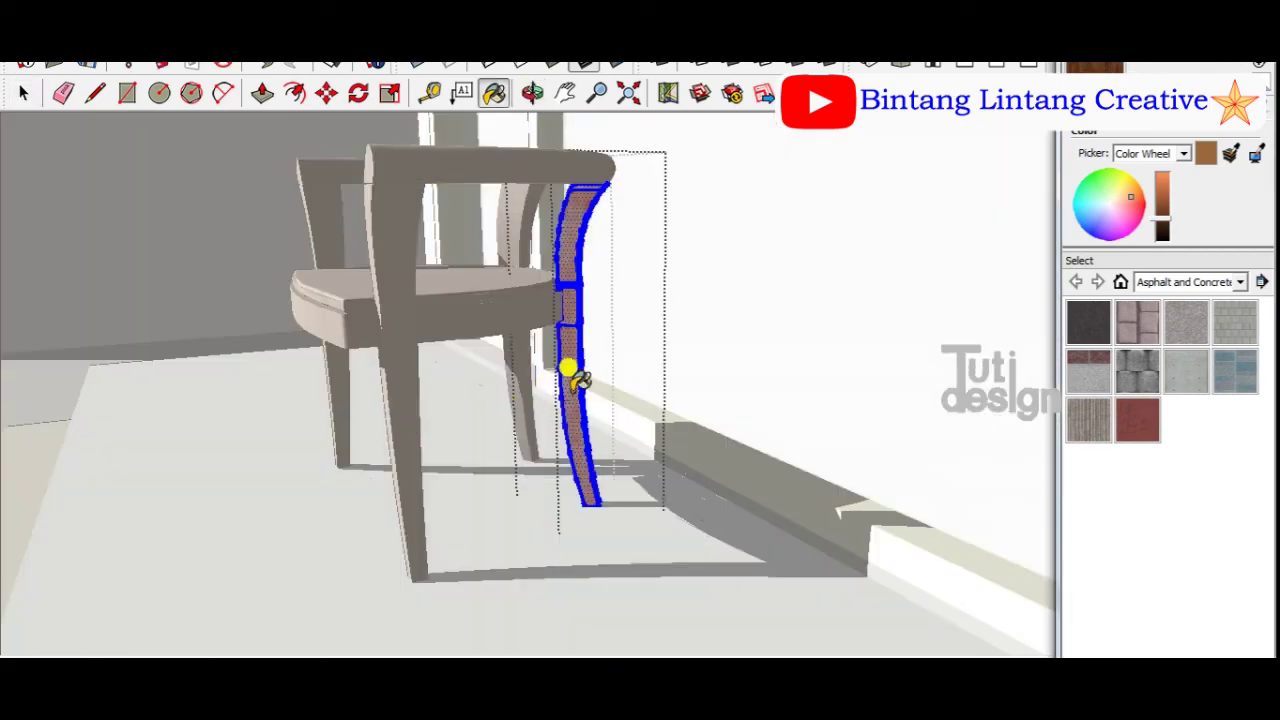
pyautogui.click(586, 366)
pyautogui.press('space')
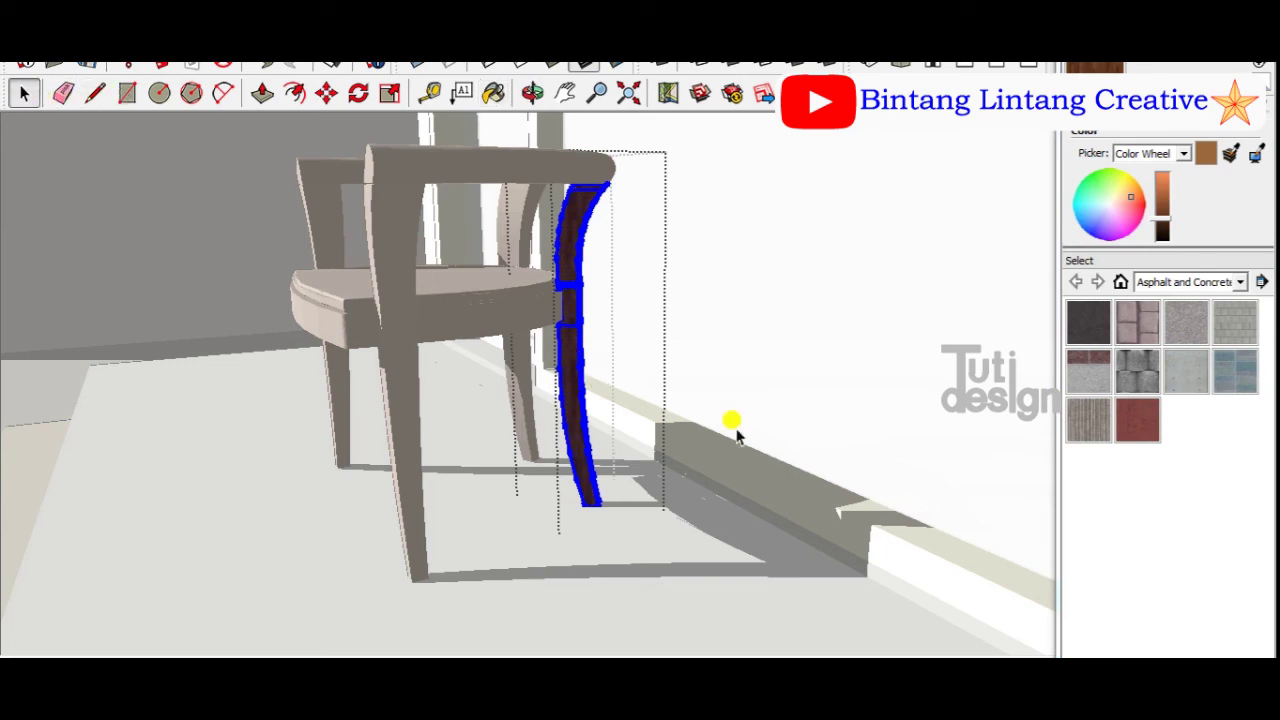
pyautogui.click(789, 470)
pyautogui.moveTo(603, 487)
pyautogui.mouseDown(button='middle')
pyautogui.moveTo(808, 520)
pyautogui.moveTo(971, 451)
pyautogui.mouseUp(button='middle')
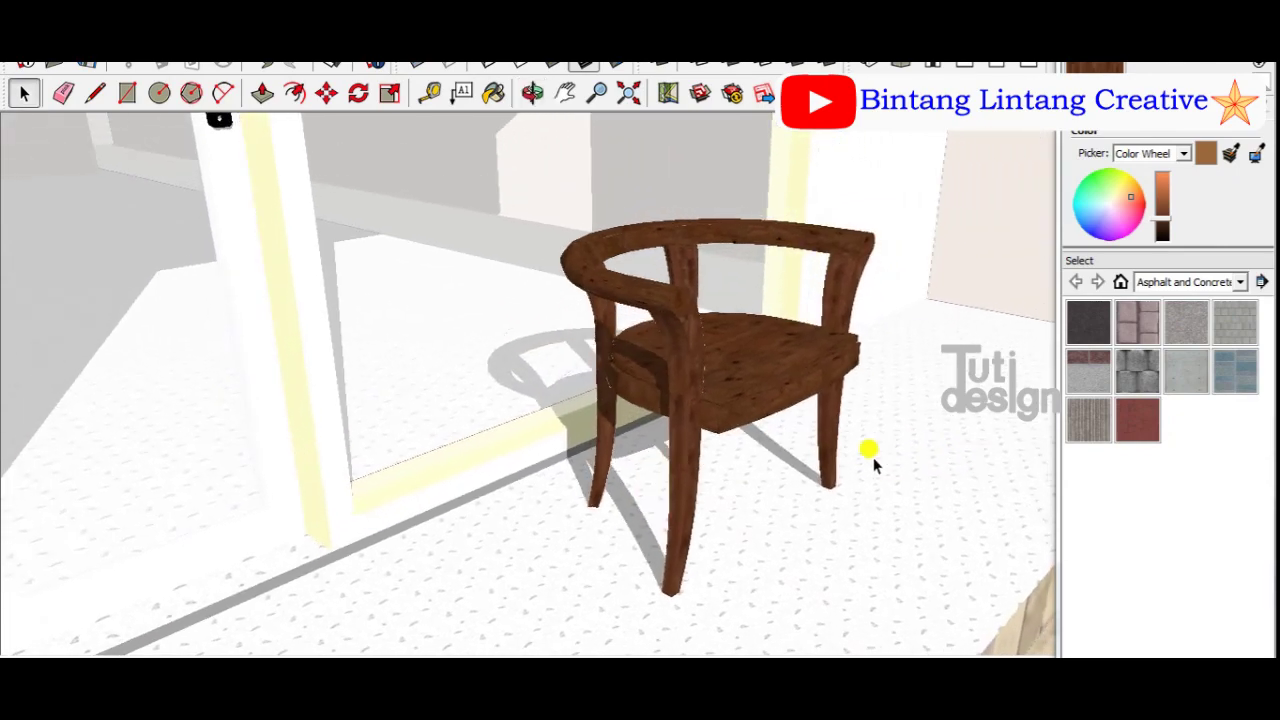
pyautogui.scroll(2, 869, 458)
pyautogui.scroll(2, 870, 460)
pyautogui.scroll(2, 523, 423)
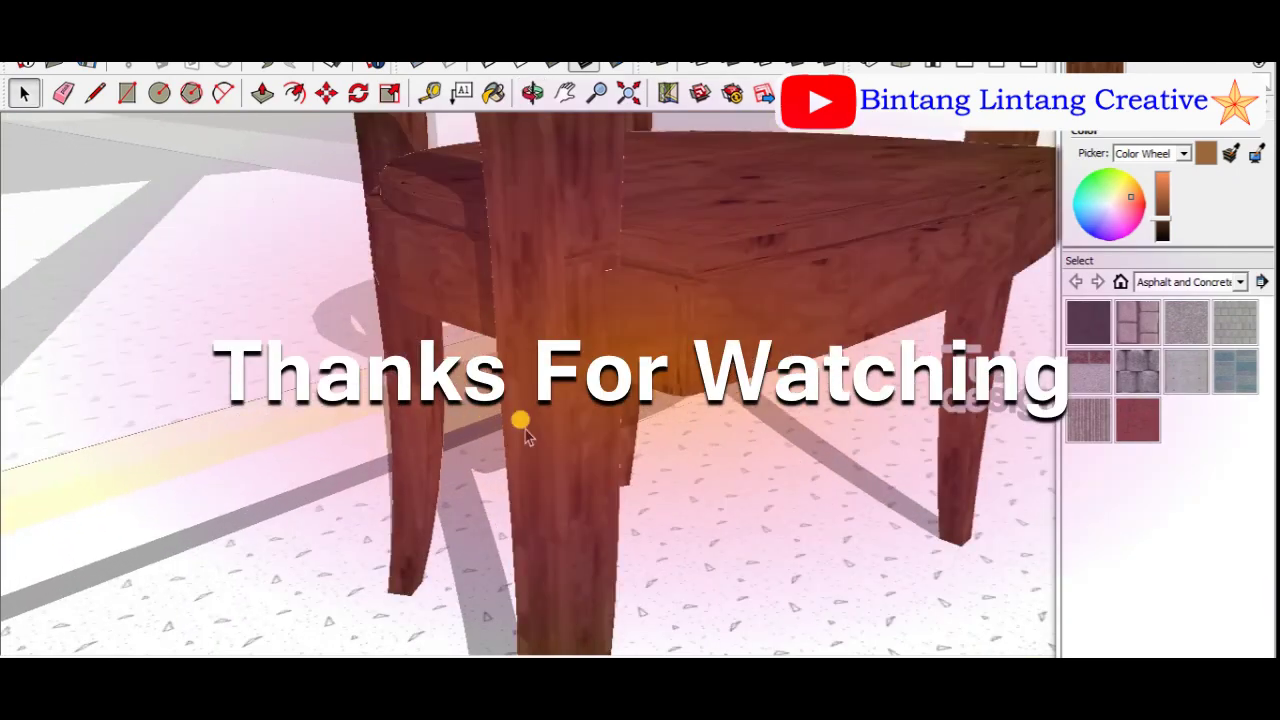